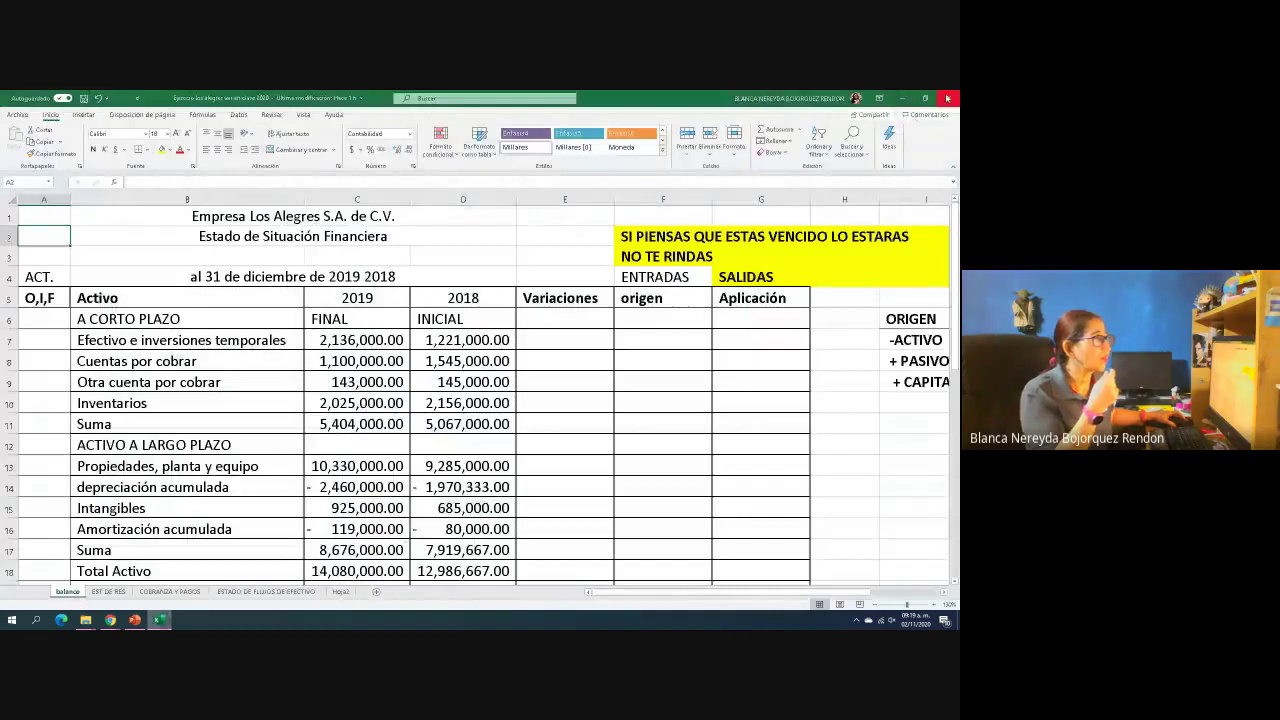
- Close the workbook and send "Ejercicio los alegres ver en clase 2020.xlsx" from the COMPETENCIA V folder to the WhatsApp group "Análisis Fin. 9:00 am"
{"action": "left_click", "coordinate": [948, 98]}
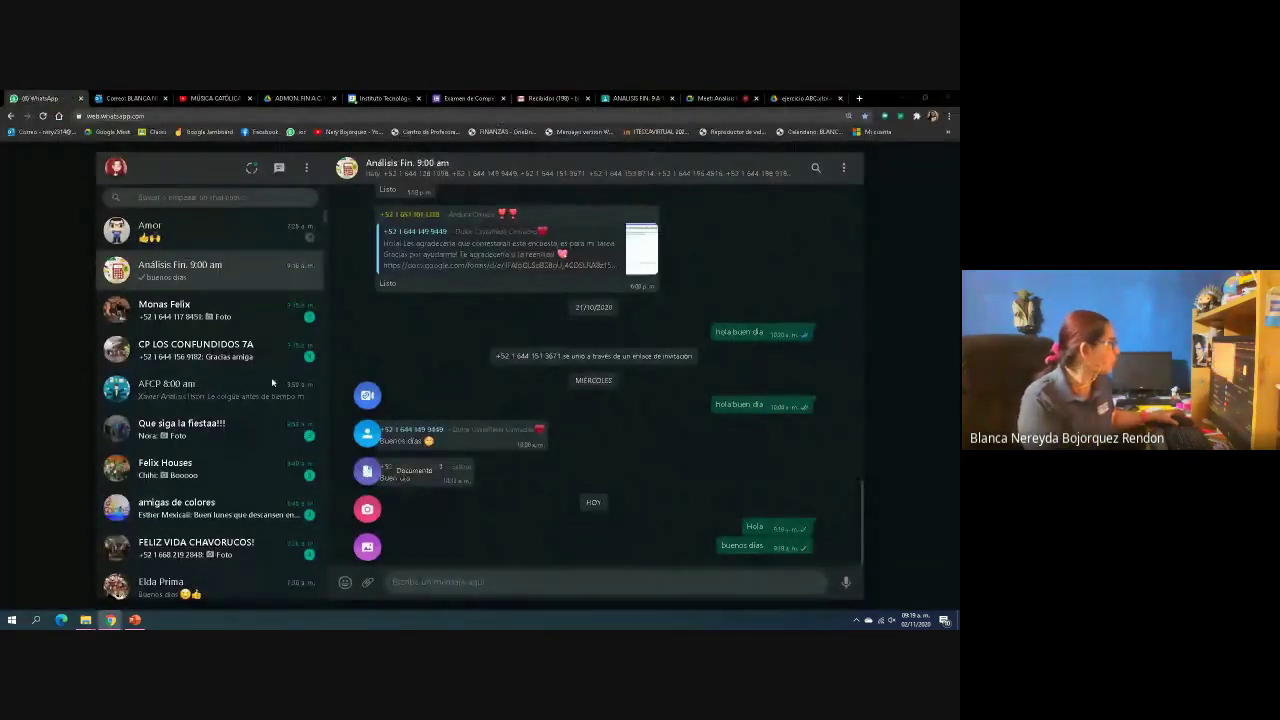
{"action": "left_click", "coordinate": [367, 470]}
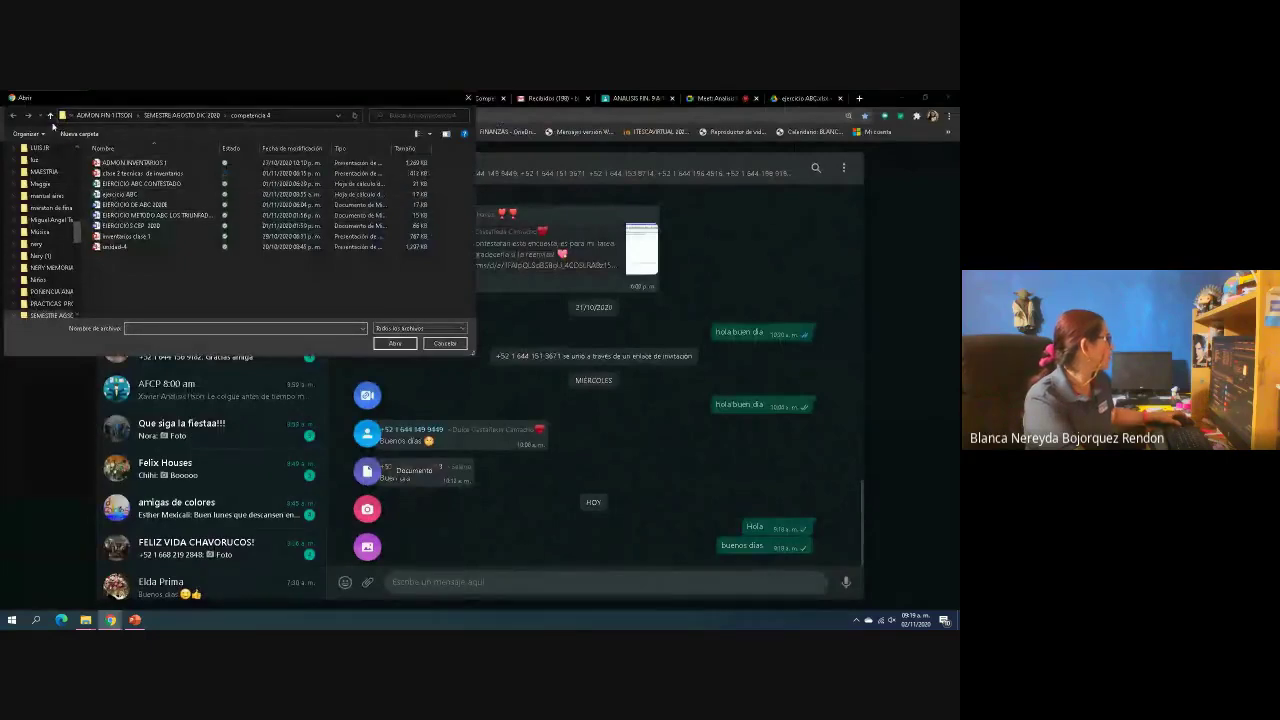
{"action": "left_click", "coordinate": [50, 116]}
{"action": "left_click", "coordinate": [50, 116]}
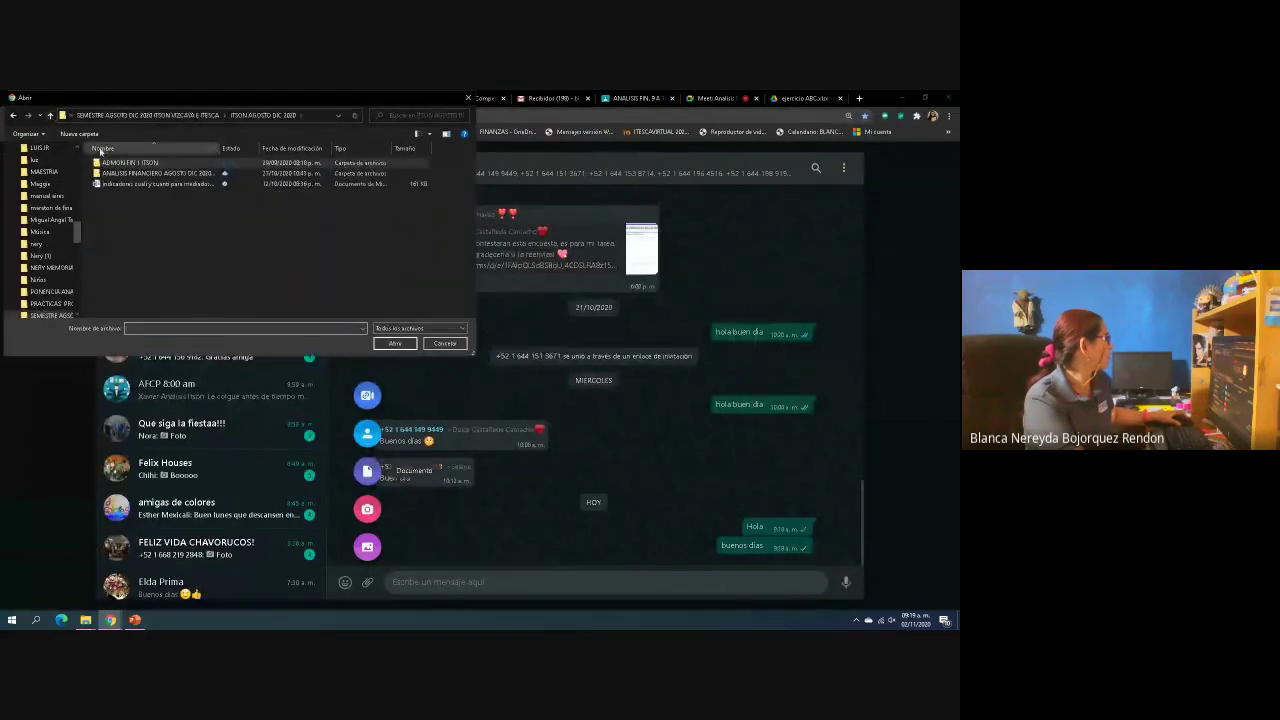
{"action": "double_click", "coordinate": [140, 173]}
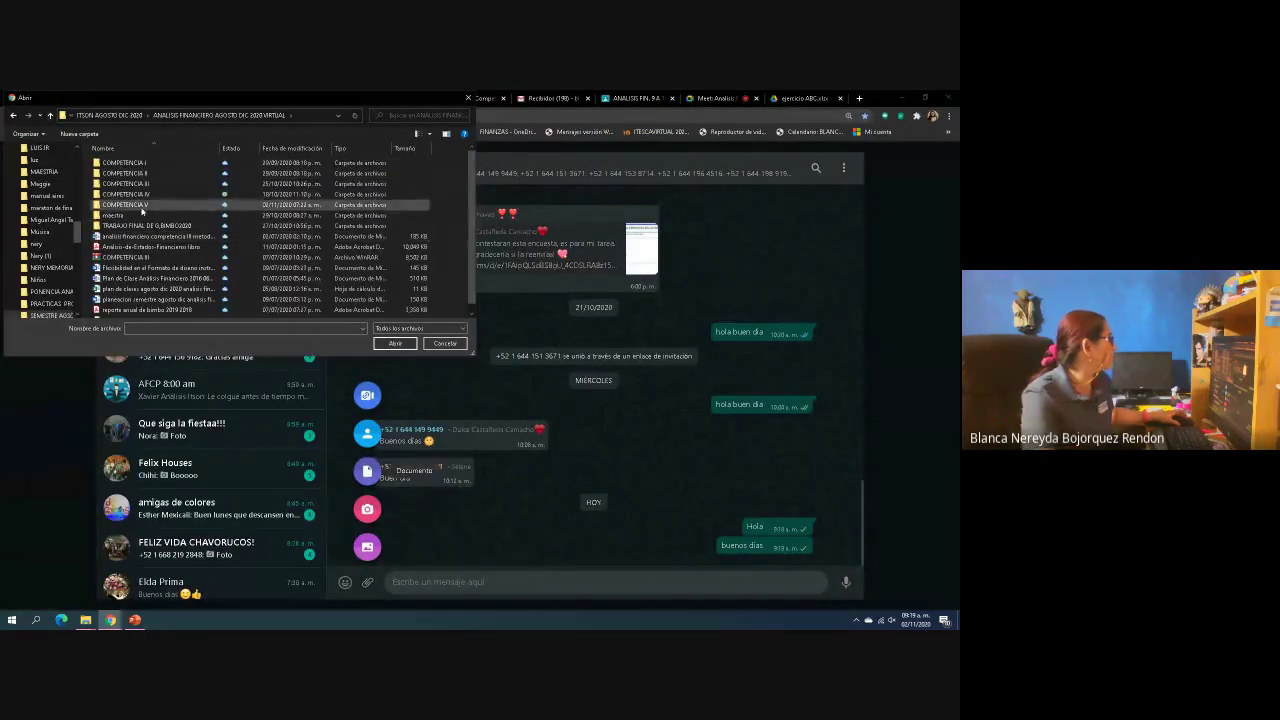
{"action": "double_click", "coordinate": [125, 204]}
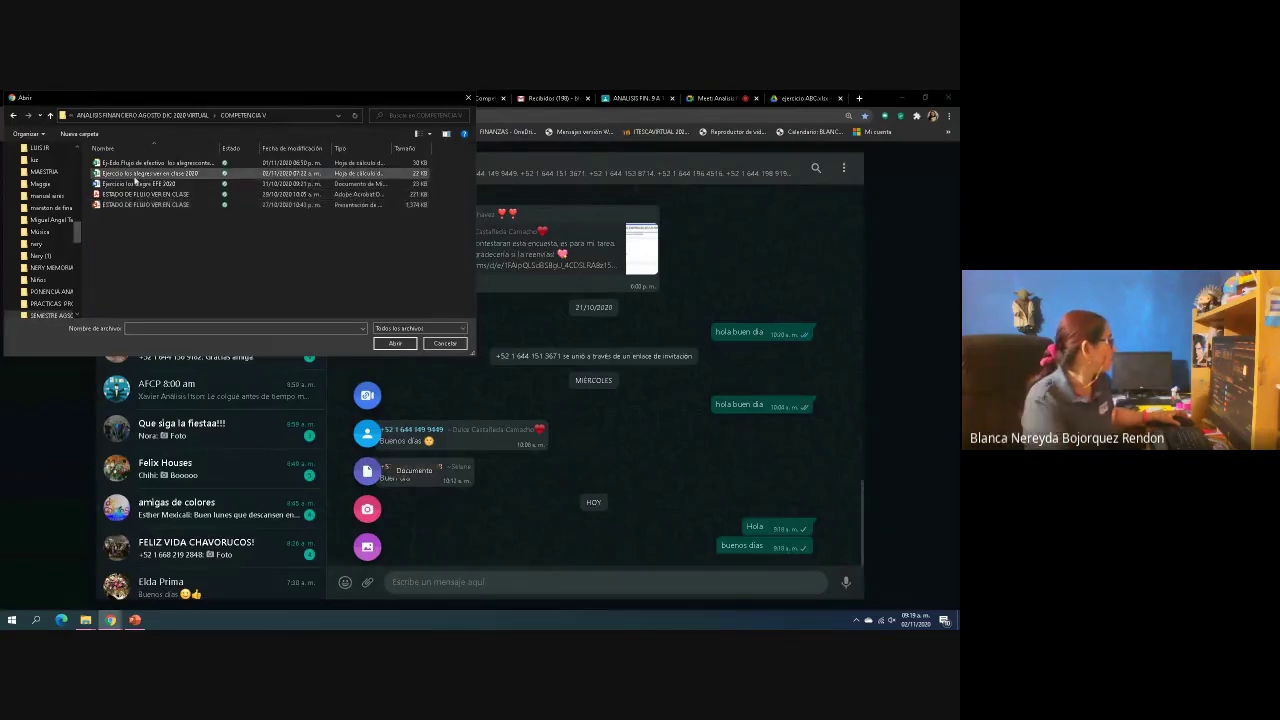
{"action": "left_click", "coordinate": [140, 173]}
{"action": "left_click", "coordinate": [381, 344]}
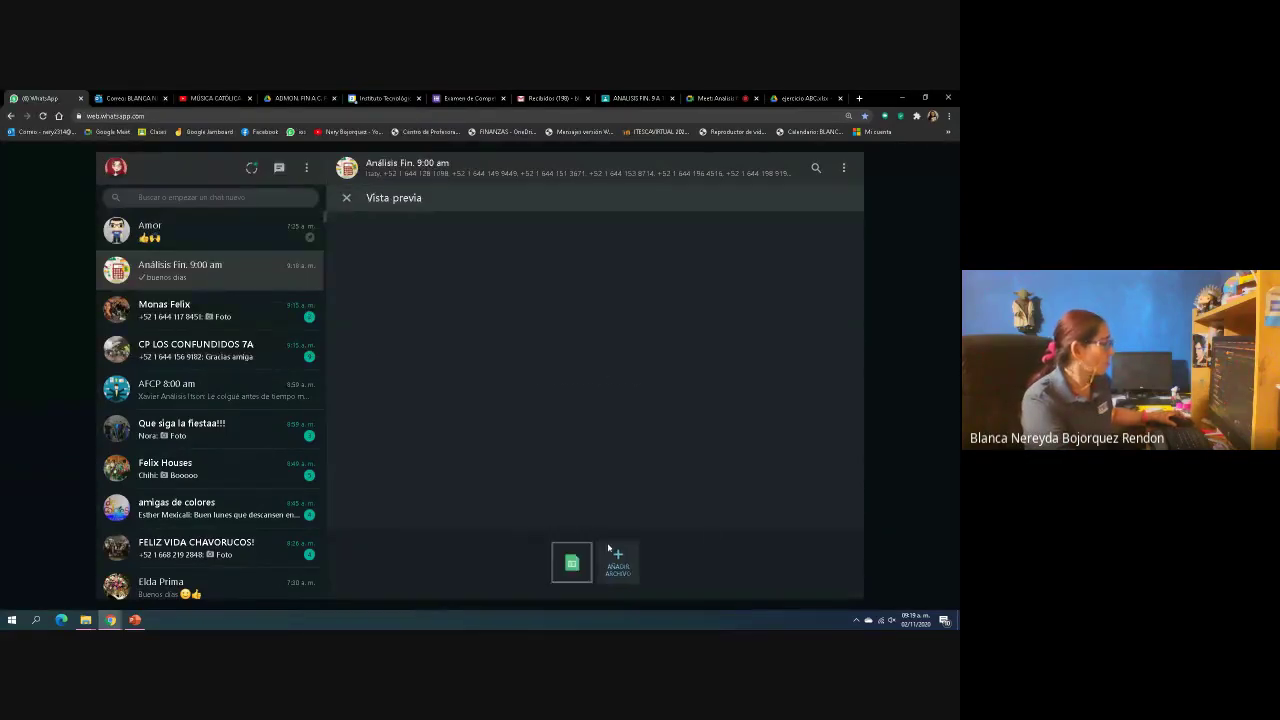
{"action": "left_click", "coordinate": [825, 529]}
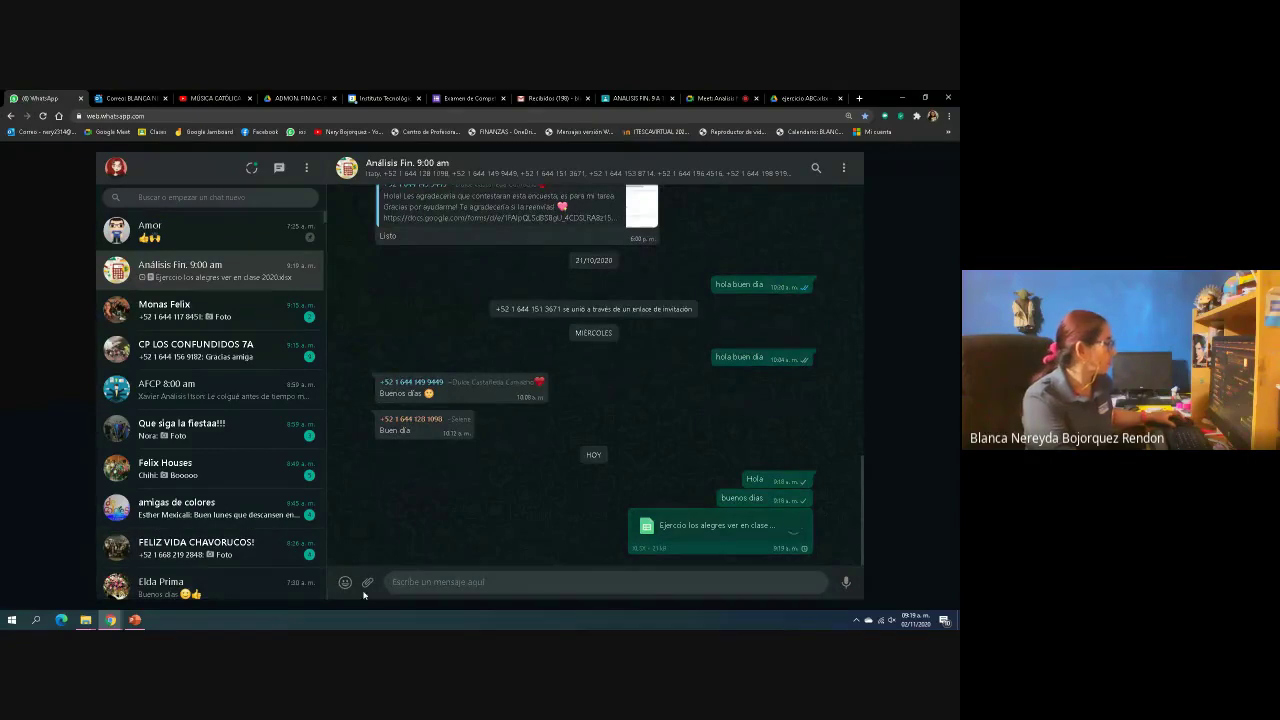
- Send the document "Ejercicio los alegre EFE 2020.docx" to the same group chat
{"action": "left_click", "coordinate": [368, 582]}
{"action": "left_click", "coordinate": [366, 472]}
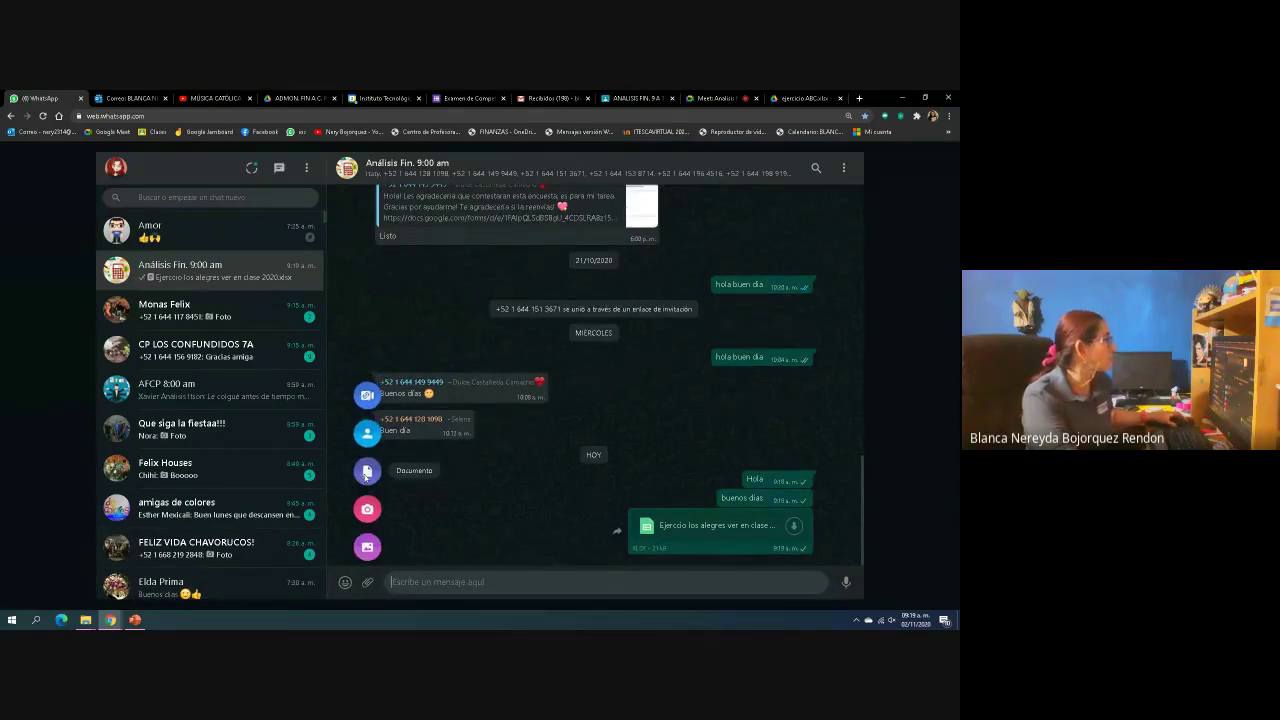
{"action": "double_click", "coordinate": [120, 186]}
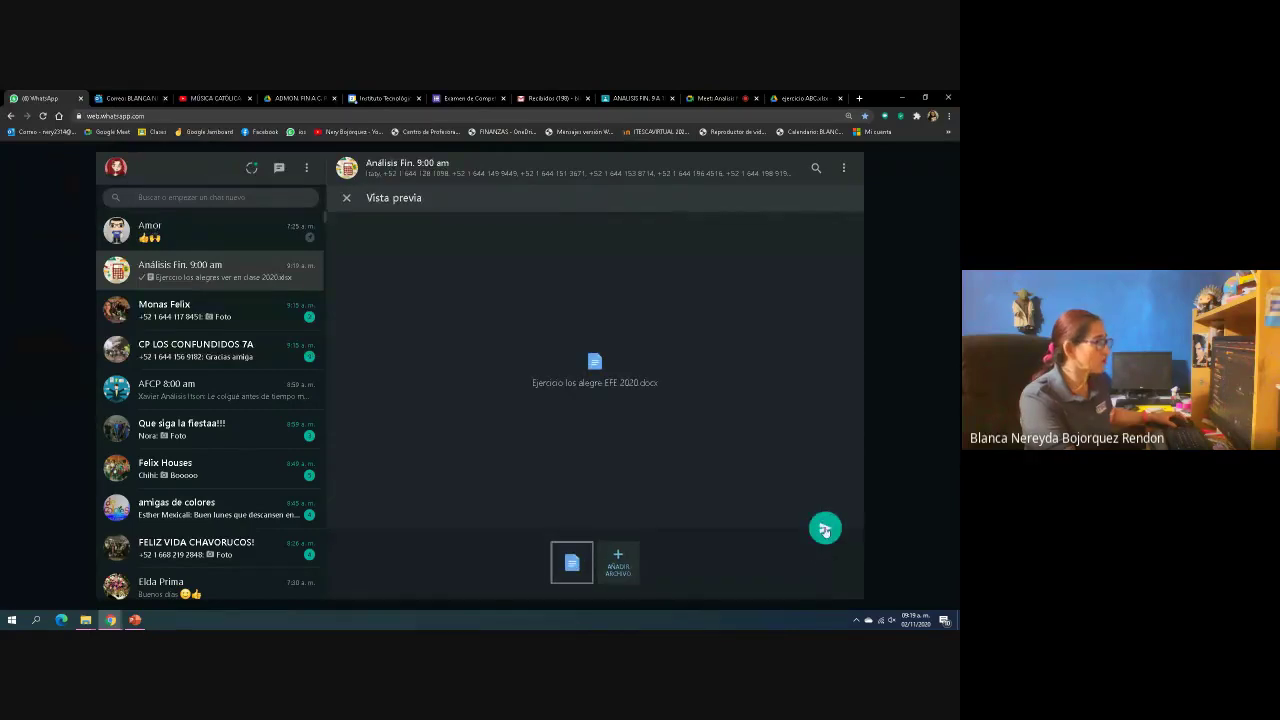
{"action": "left_click", "coordinate": [824, 530]}
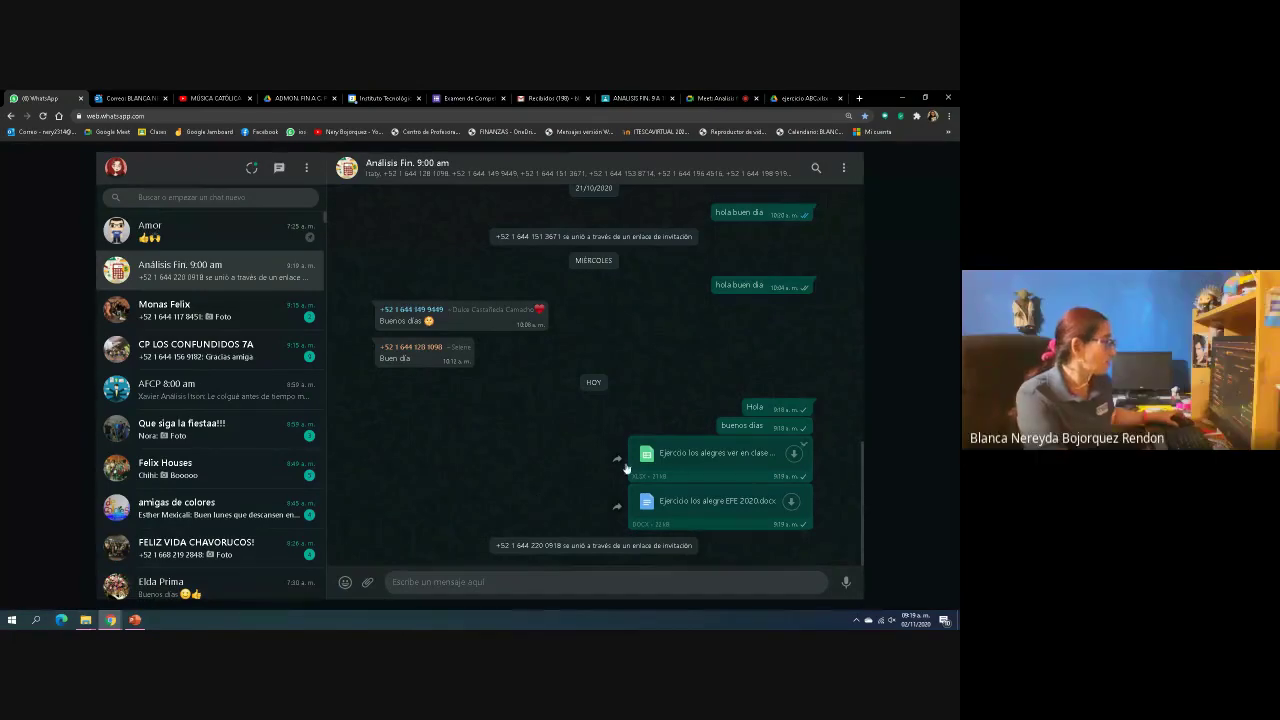
- Download the sent Excel workbook from the chat and open it in Excel to review its balance sheet
{"action": "left_click", "coordinate": [688, 460]}
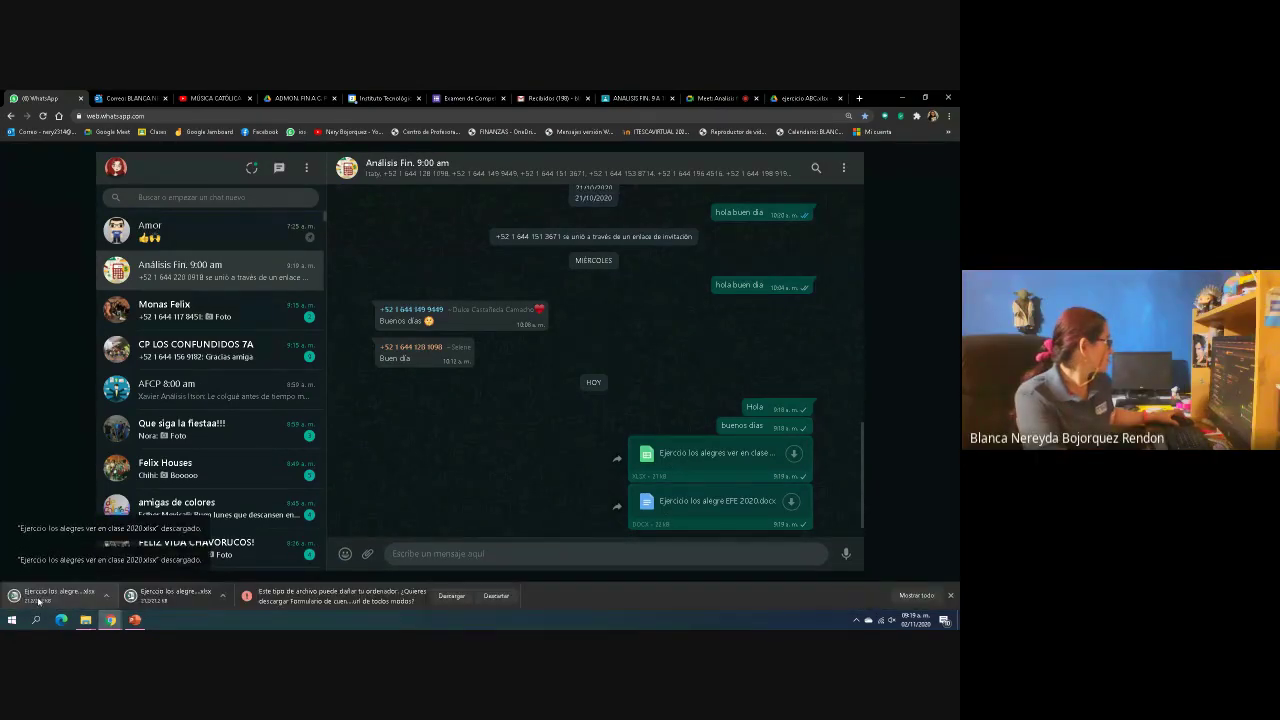
{"action": "left_click", "coordinate": [38, 601]}
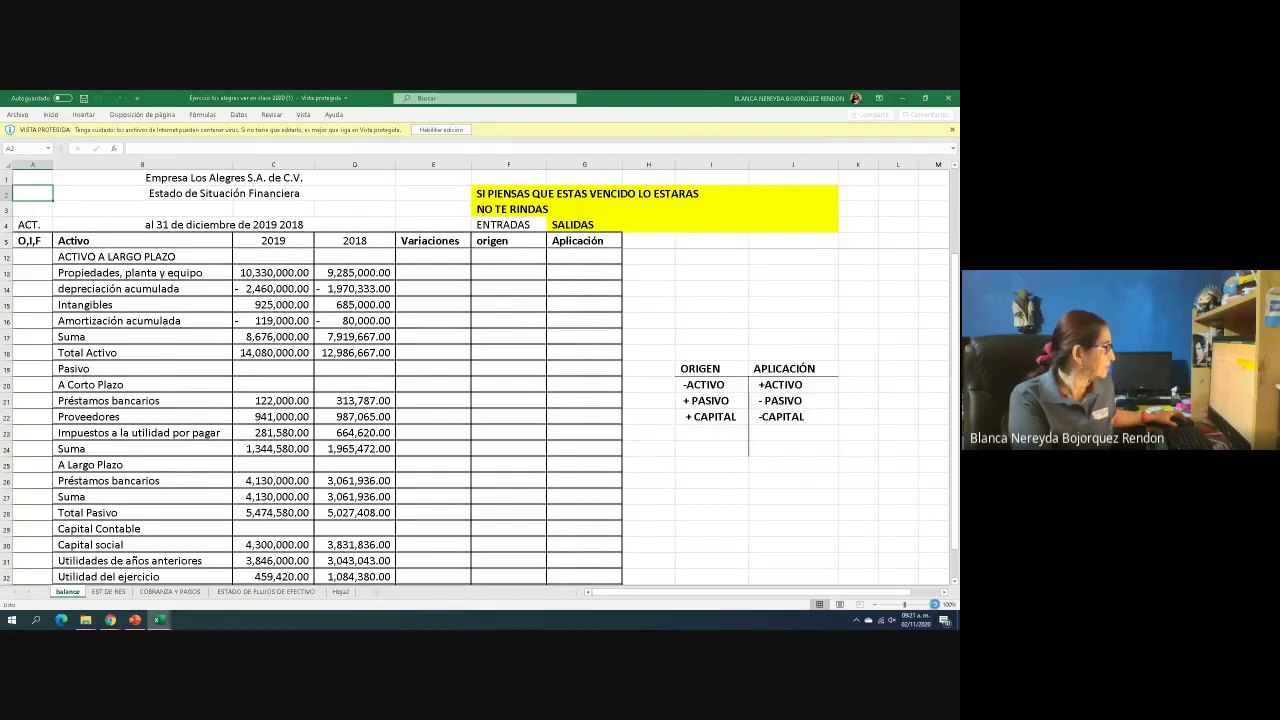
{"action": "left_click", "coordinate": [936, 605]}
{"action": "left_click", "coordinate": [936, 605]}
{"action": "left_click", "coordinate": [936, 605]}
{"action": "left_click", "coordinate": [936, 605]}
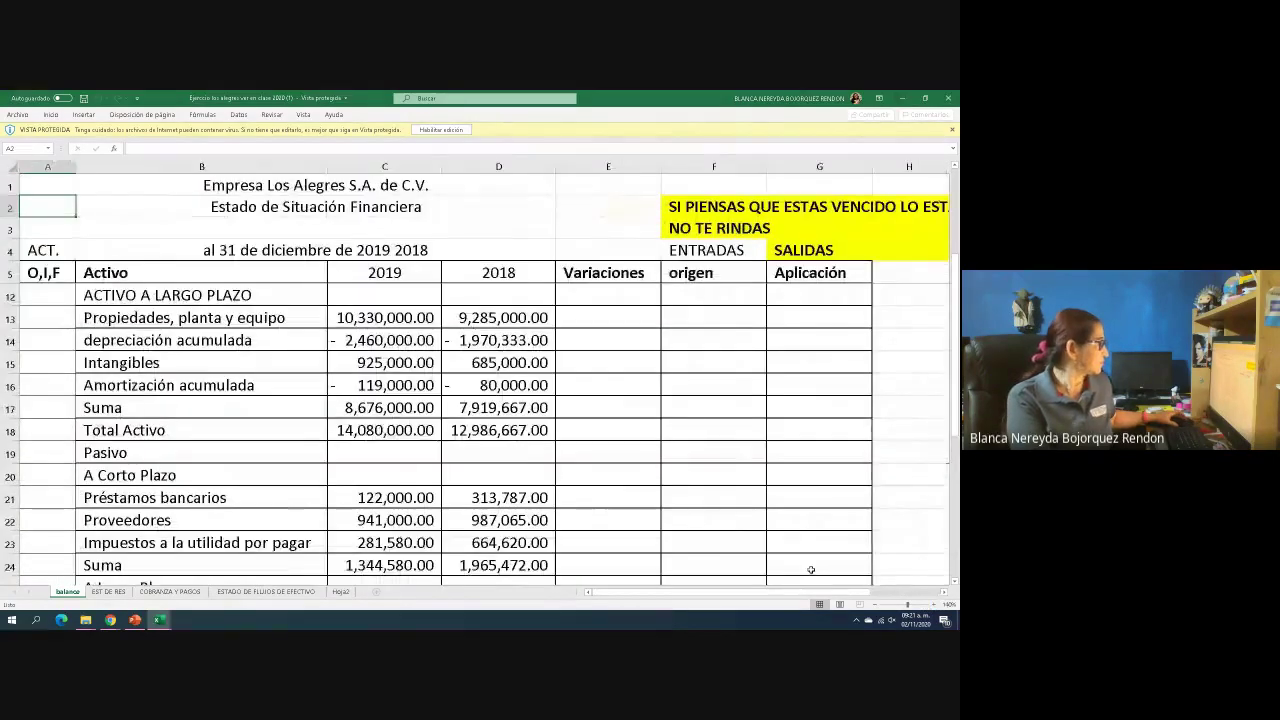
{"action": "scroll", "coordinate": [768, 518], "scroll_direction": "down", "scroll_amount": 1}
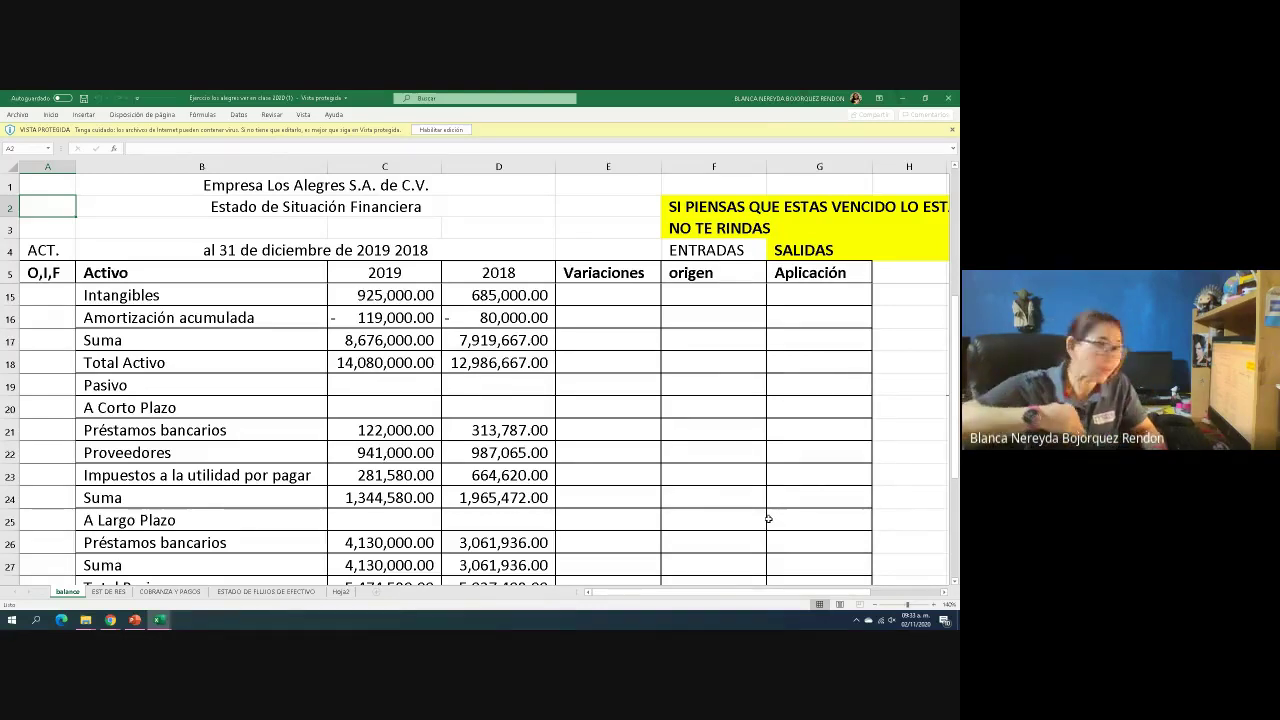
- Enable editing of the protected workbook and show the ESTADO DE FLUJOS DE EFECTIVO sheet
{"action": "left_click", "coordinate": [264, 591]}
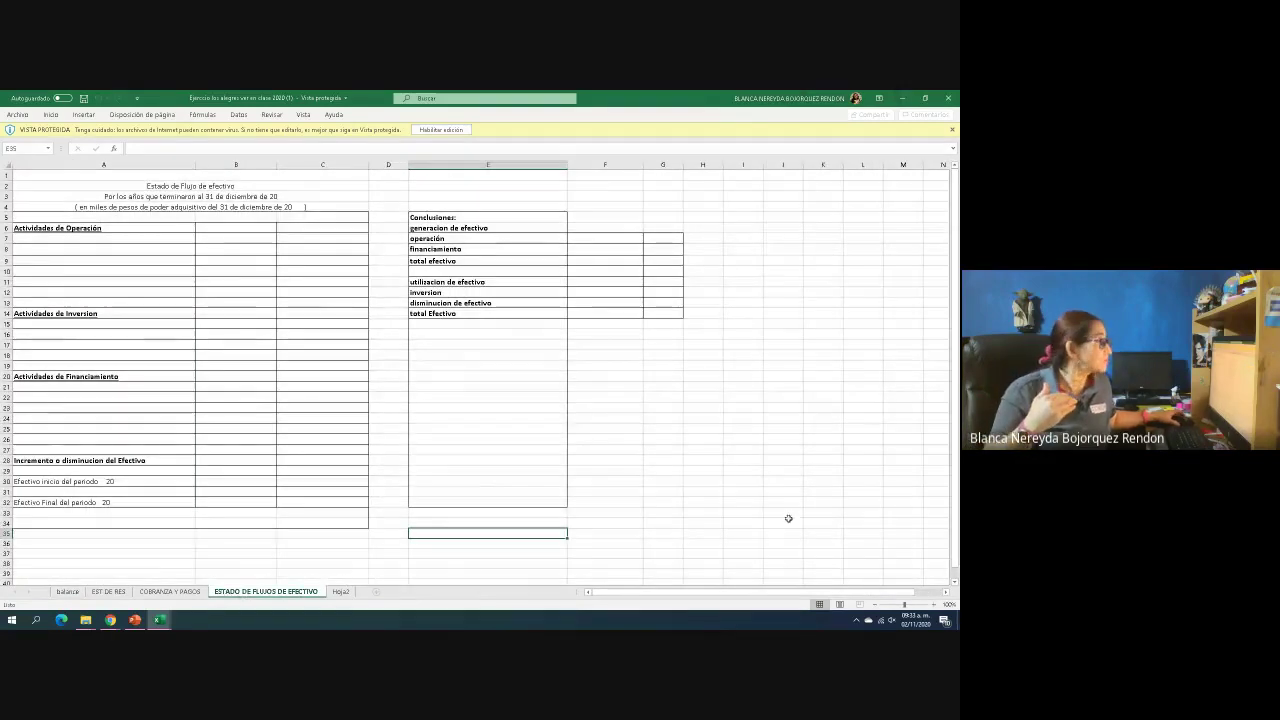
{"action": "left_click", "coordinate": [440, 129]}
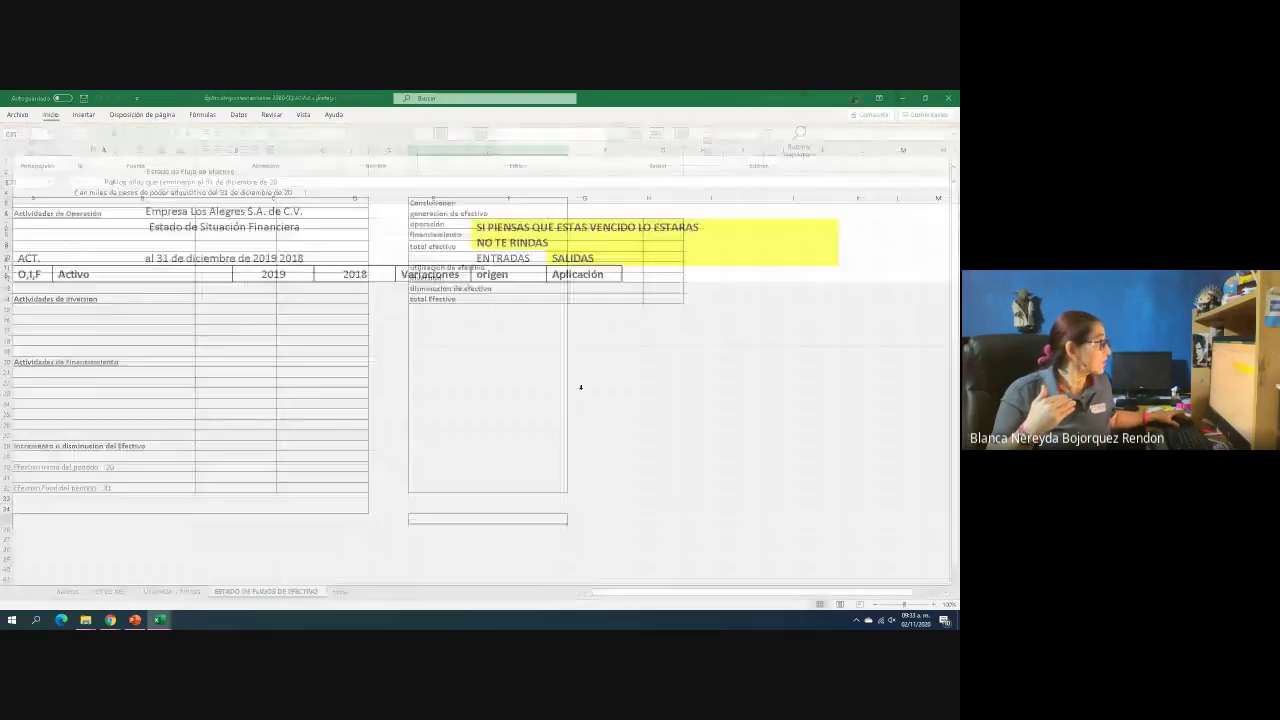
{"action": "left_click", "coordinate": [934, 604]}
{"action": "left_click", "coordinate": [934, 604]}
{"action": "left_click", "coordinate": [934, 604]}
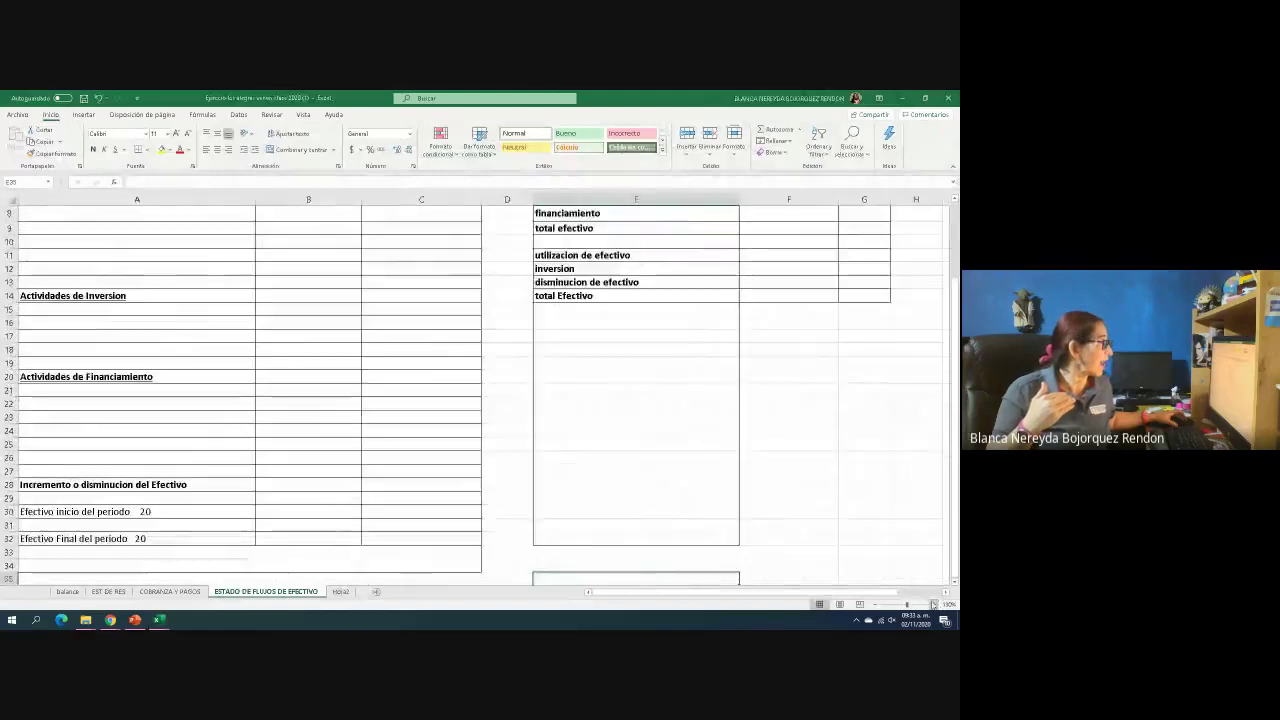
{"action": "scroll", "coordinate": [537, 543], "scroll_direction": "up", "scroll_amount": 3}
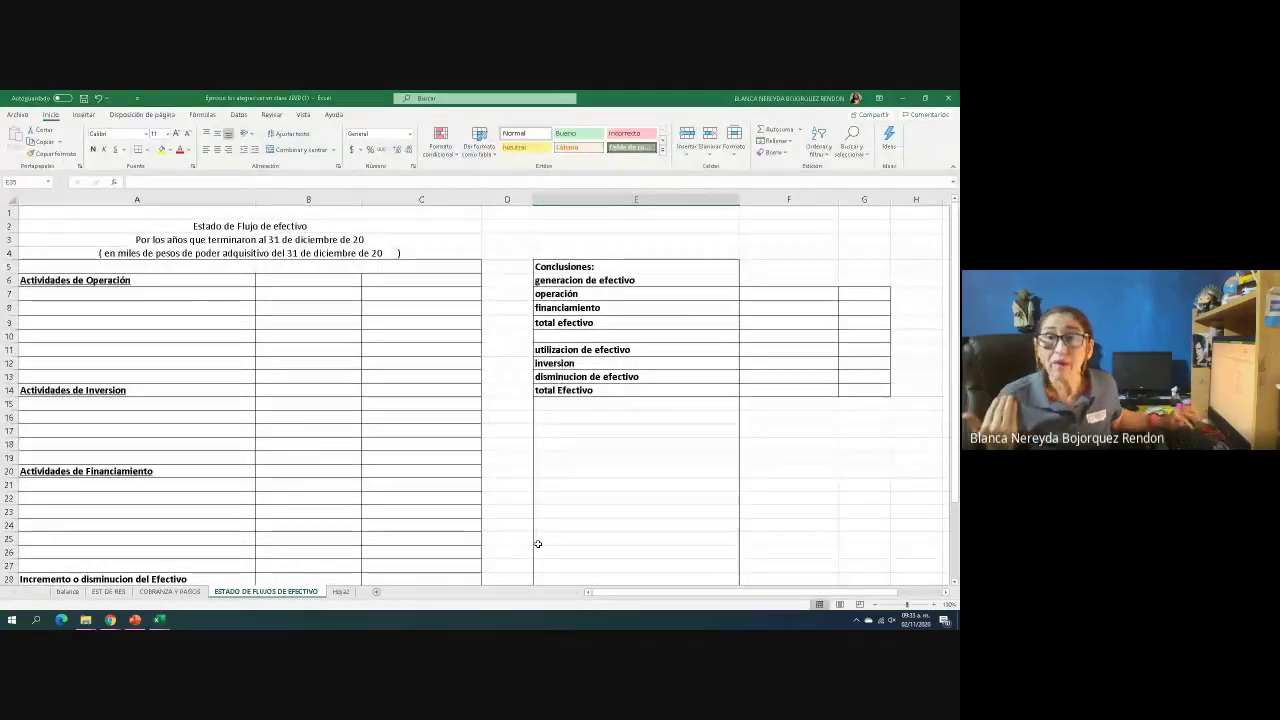
- Review the collection and payment calculations on the COBRANZA Y PAGOS sheet from its first row
{"action": "left_click", "coordinate": [162, 592]}
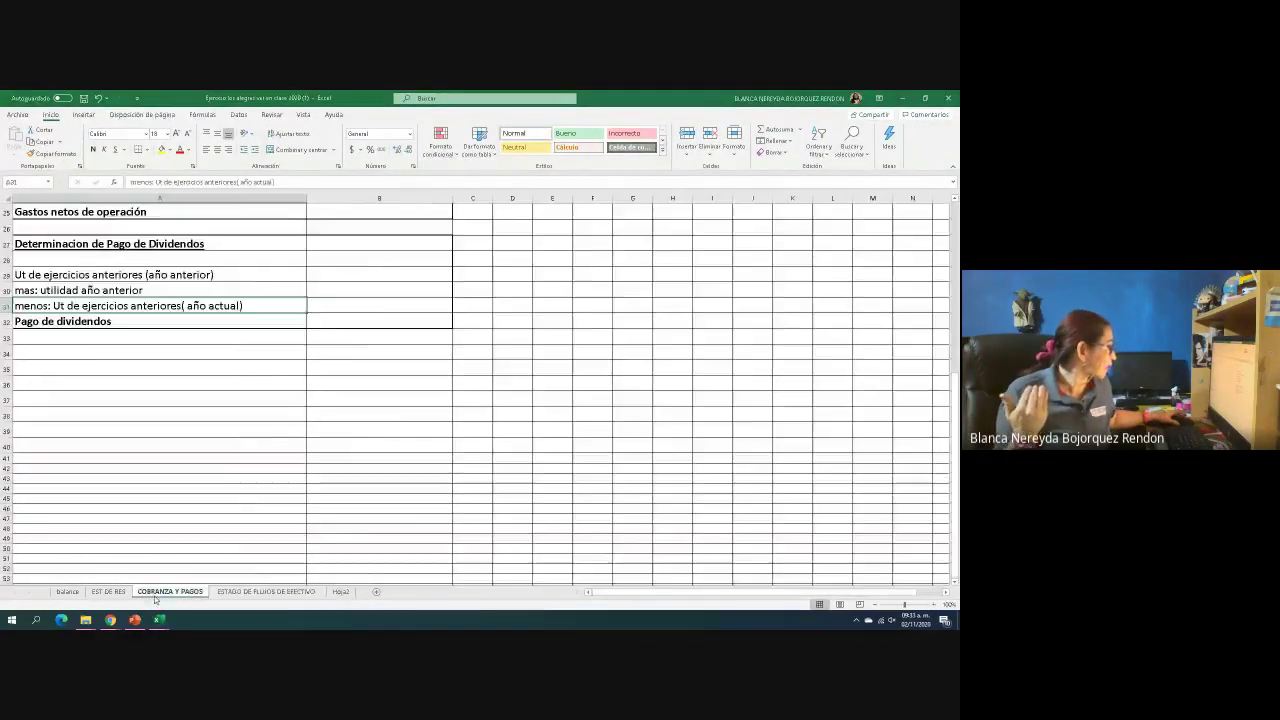
{"action": "scroll", "coordinate": [150, 537], "scroll_direction": "up", "scroll_amount": 7}
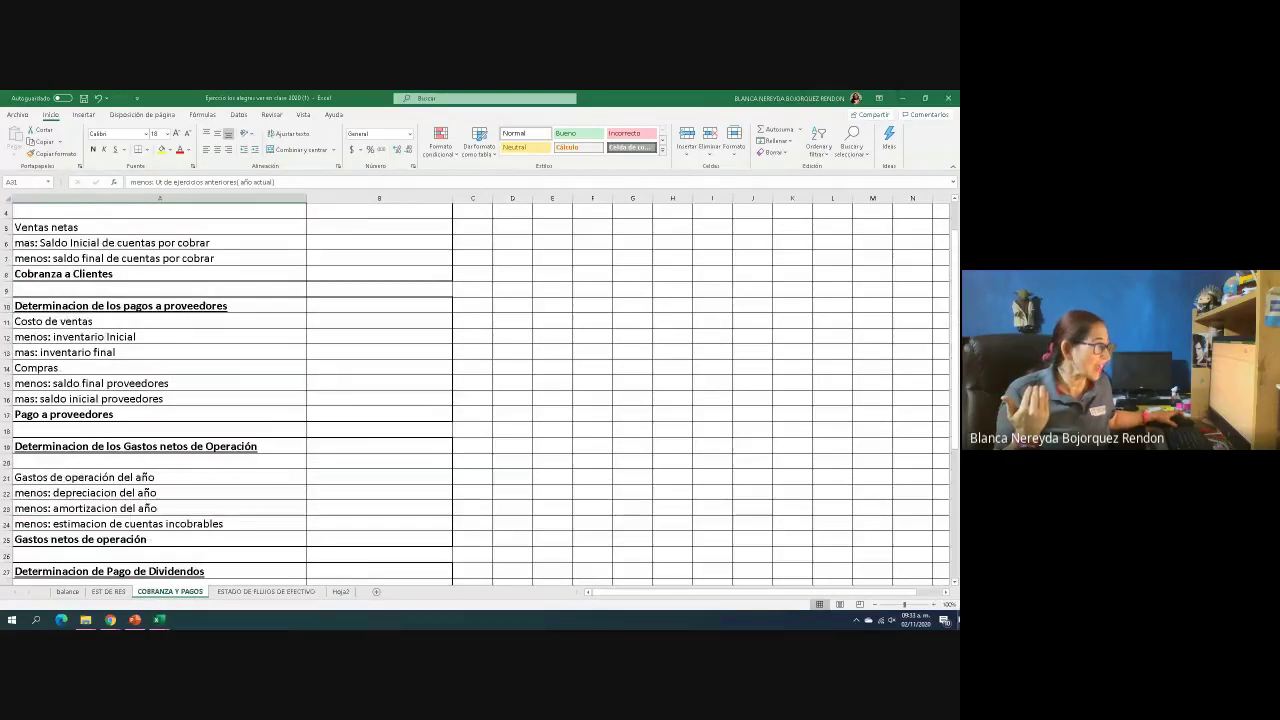
{"action": "left_click", "coordinate": [932, 604]}
{"action": "left_click", "coordinate": [932, 604]}
{"action": "left_click", "coordinate": [932, 604]}
{"action": "scroll", "coordinate": [276, 557], "scroll_direction": "up", "scroll_amount": 2}
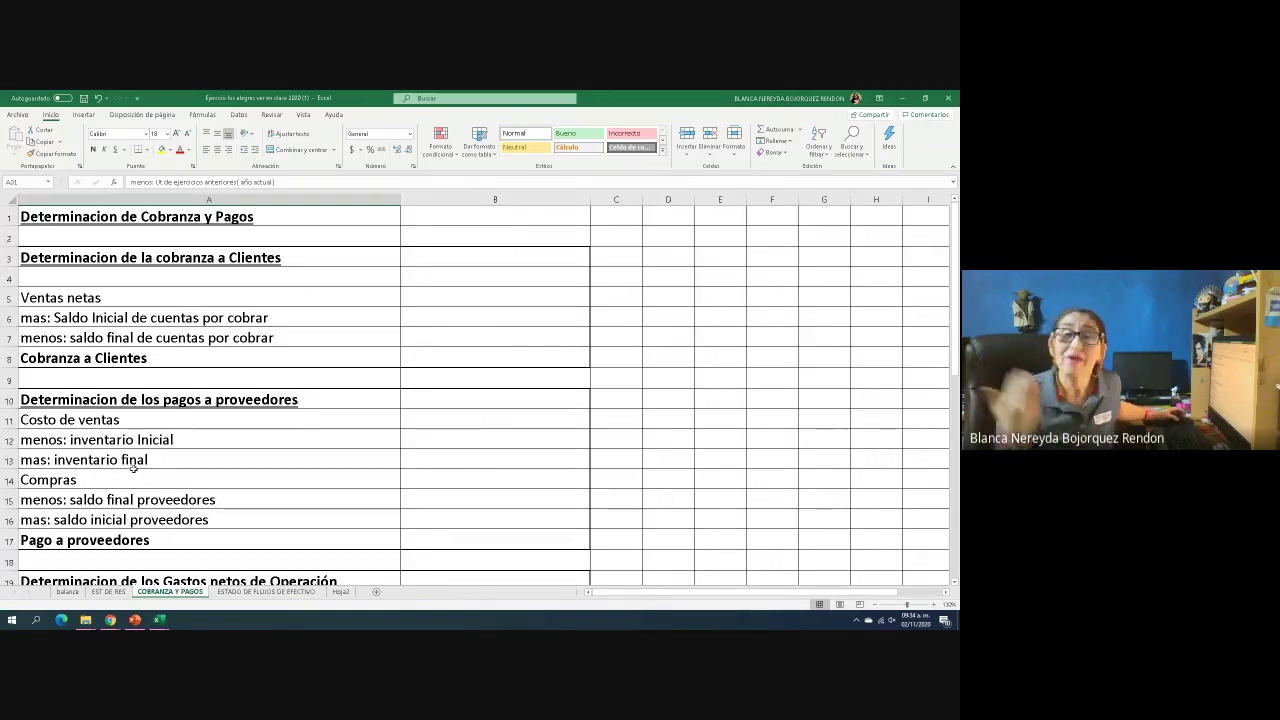
- On the balance sheet, delete row 3 between the statement title and the date line
{"action": "left_click", "coordinate": [72, 593]}
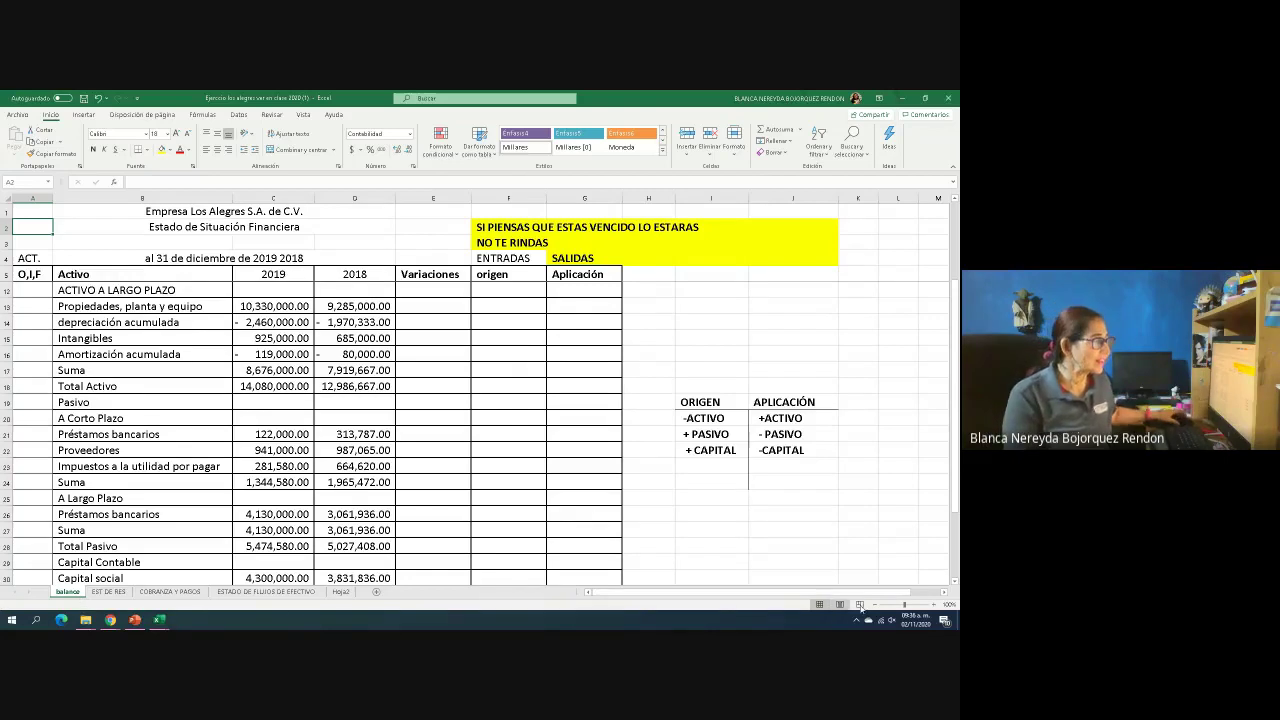
{"action": "left_click", "coordinate": [933, 605]}
{"action": "left_click", "coordinate": [933, 605]}
{"action": "left_click", "coordinate": [933, 605]}
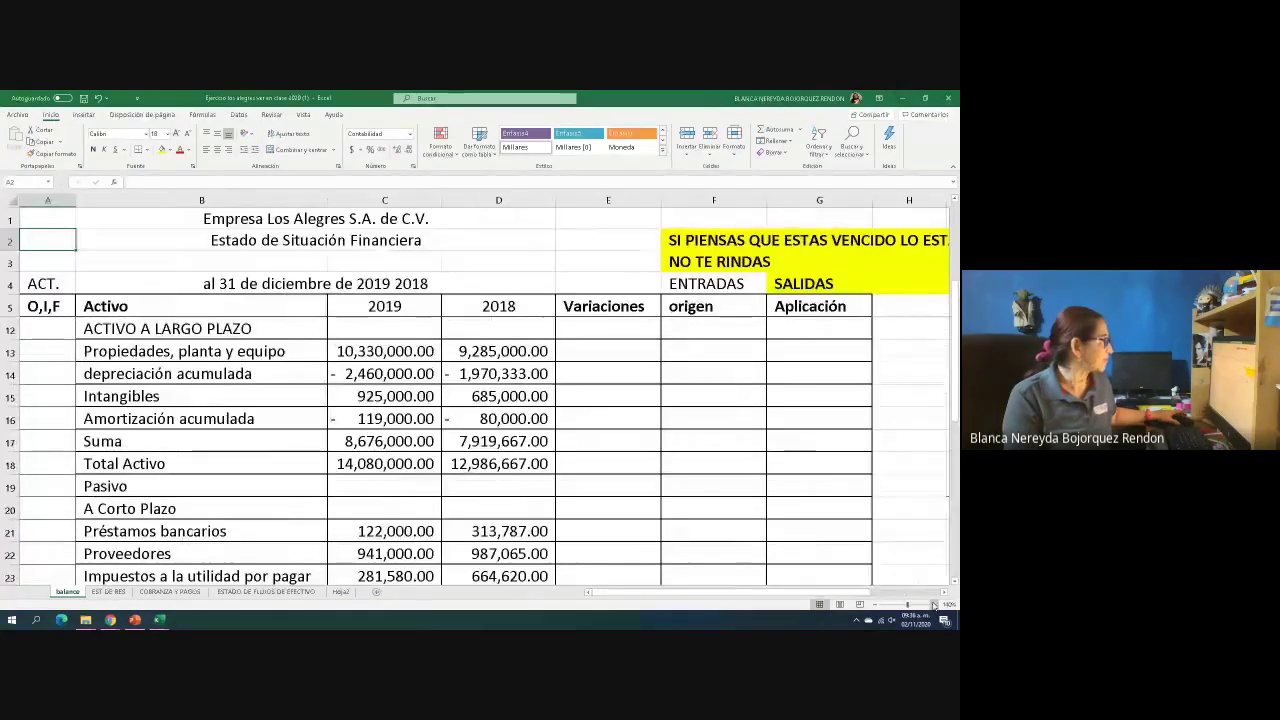
{"action": "scroll", "coordinate": [383, 496], "scroll_direction": "down", "scroll_amount": 2}
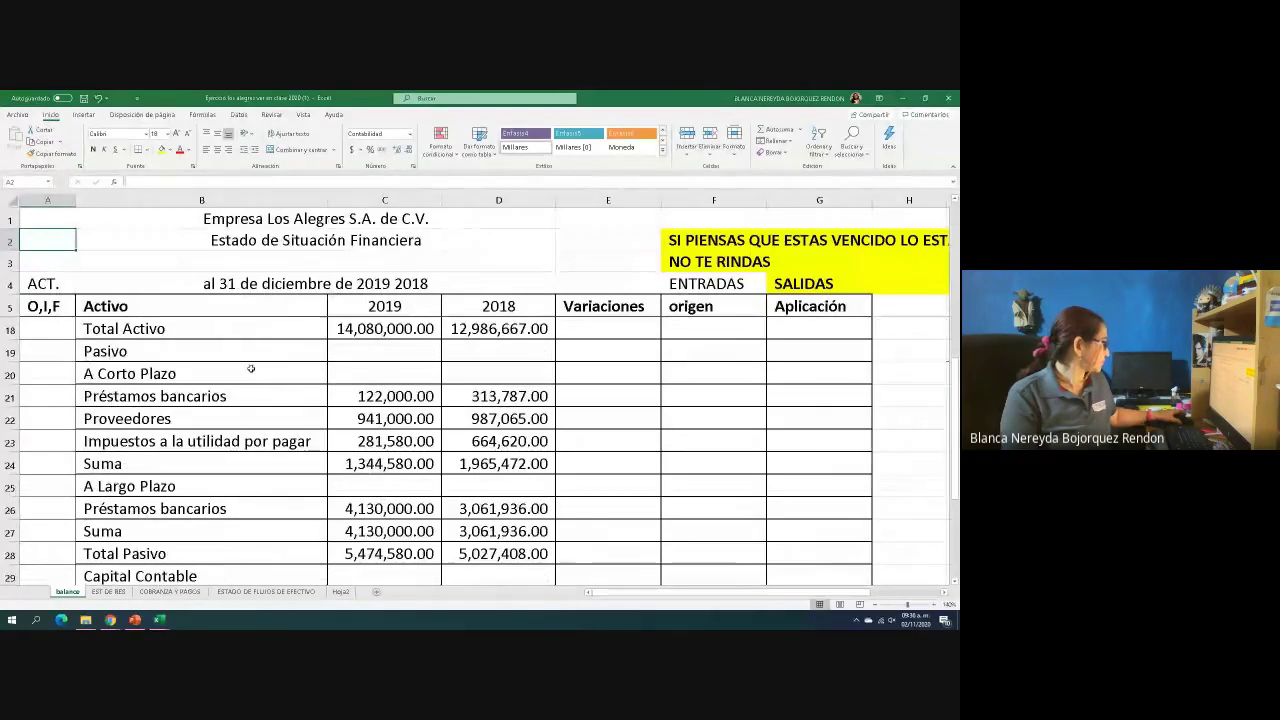
{"action": "scroll", "coordinate": [251, 368], "scroll_direction": "down", "scroll_amount": 1}
{"action": "scroll", "coordinate": [218, 352], "scroll_direction": "up", "scroll_amount": 2}
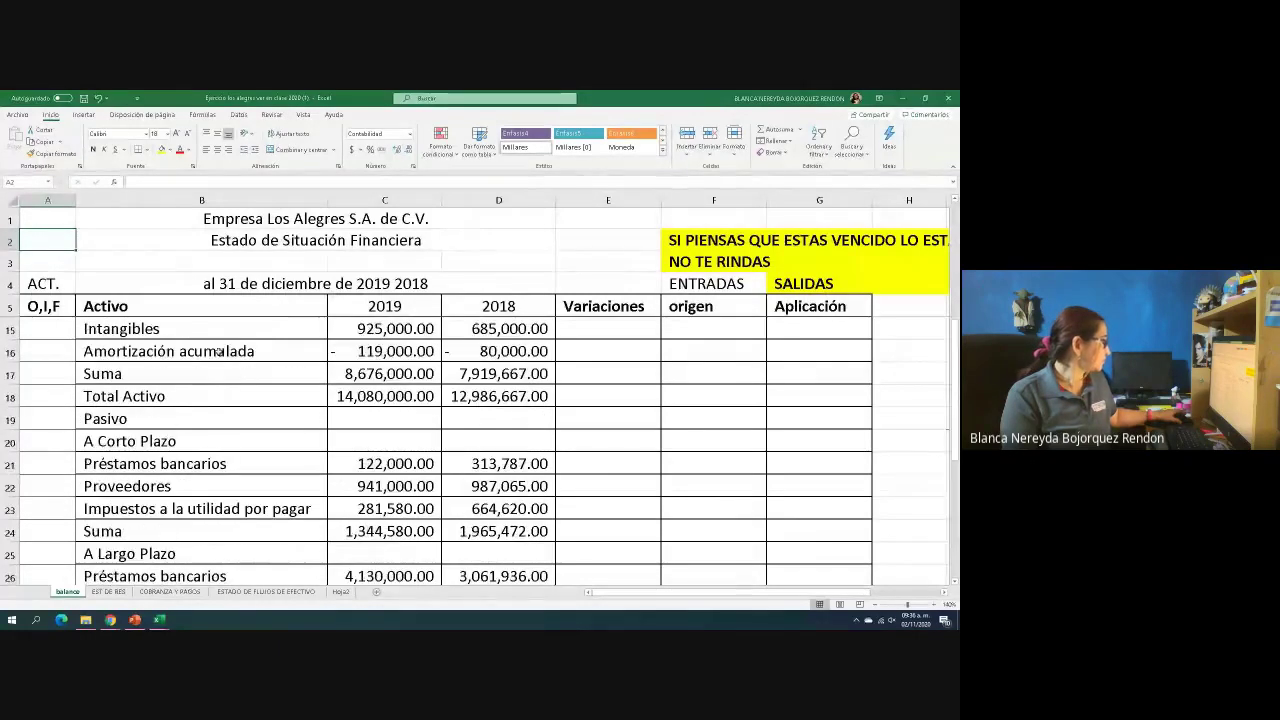
{"action": "left_click", "coordinate": [10, 262]}
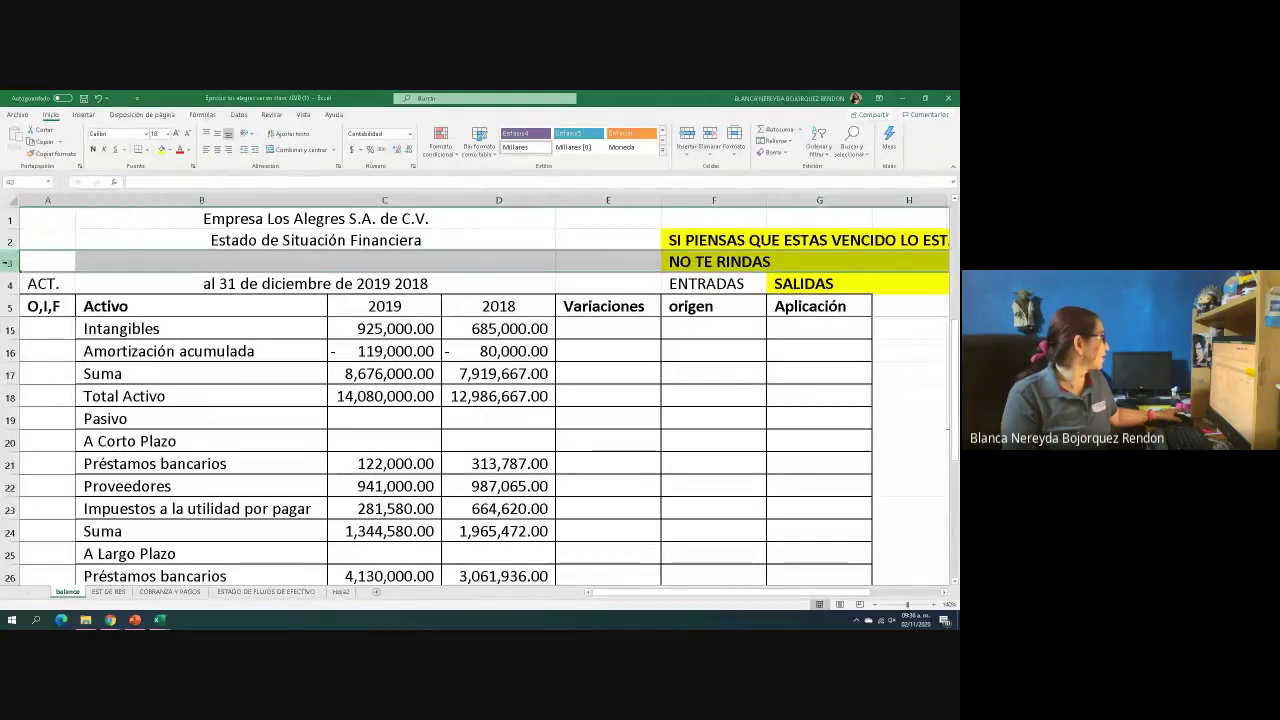
{"action": "right_click", "coordinate": [10, 262]}
{"action": "left_click", "coordinate": [38, 360]}
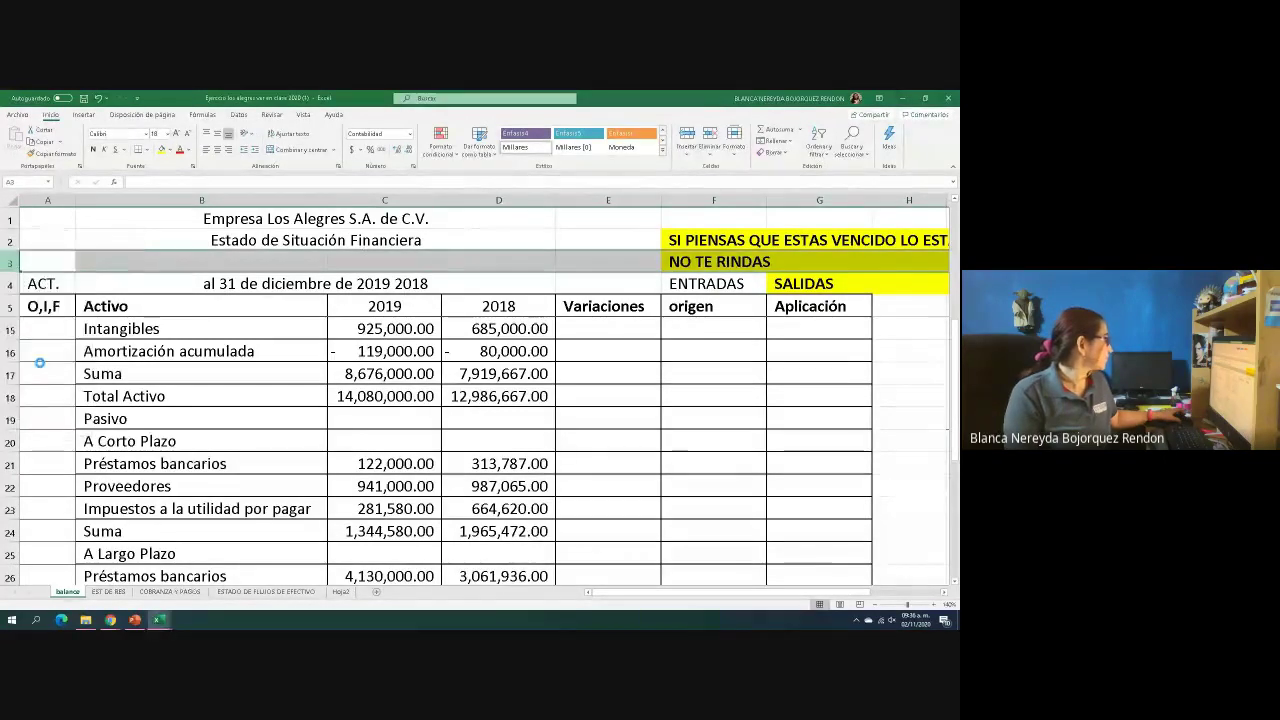
{"action": "scroll", "coordinate": [53, 398], "scroll_direction": "up", "scroll_amount": 3}
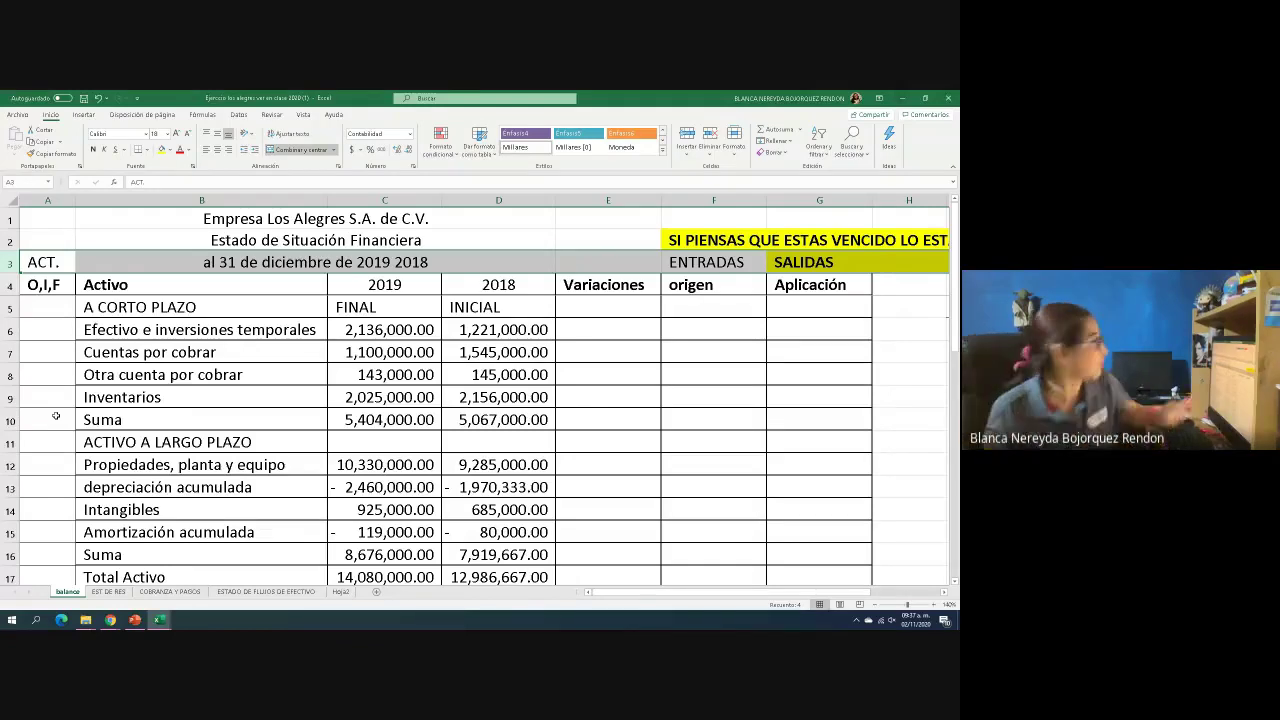
- Enter O in the O,I,F column for the A CORTO PLAZO and Efectivo e inversiones temporales rows (A5 and A6)
{"action": "left_click", "coordinate": [34, 306]}
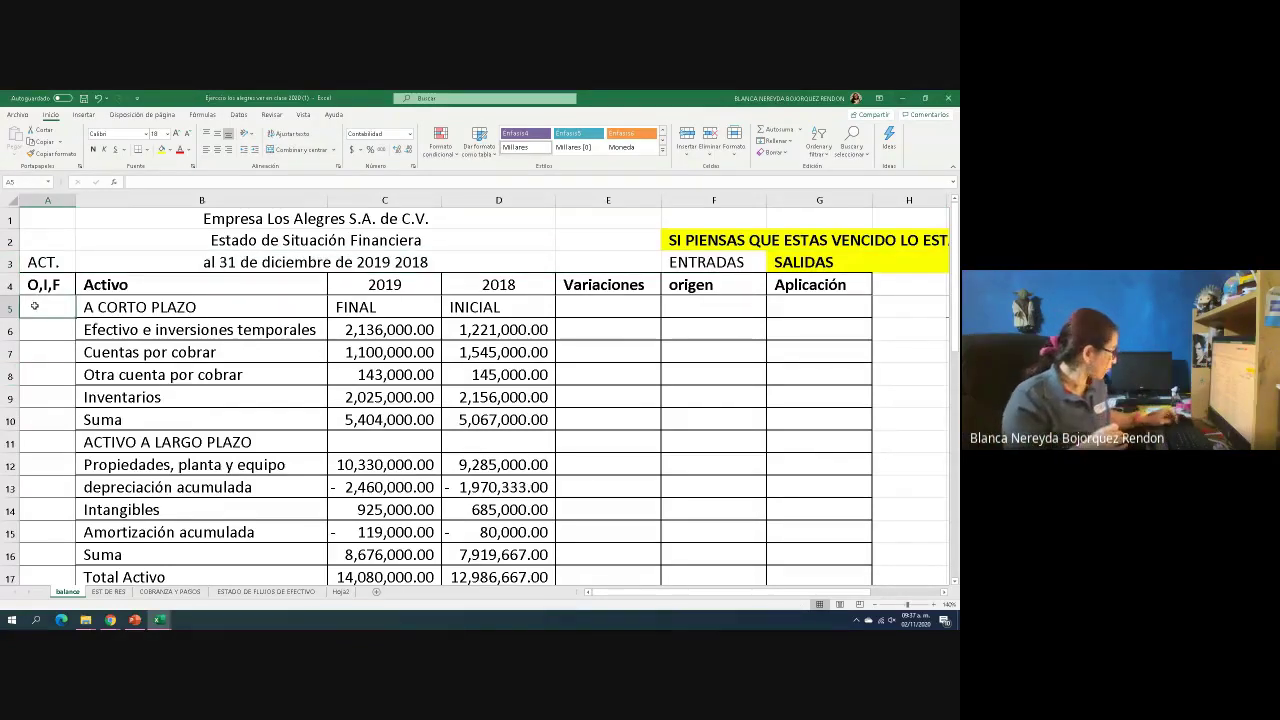
{"action": "type", "text": "O,I,F"}
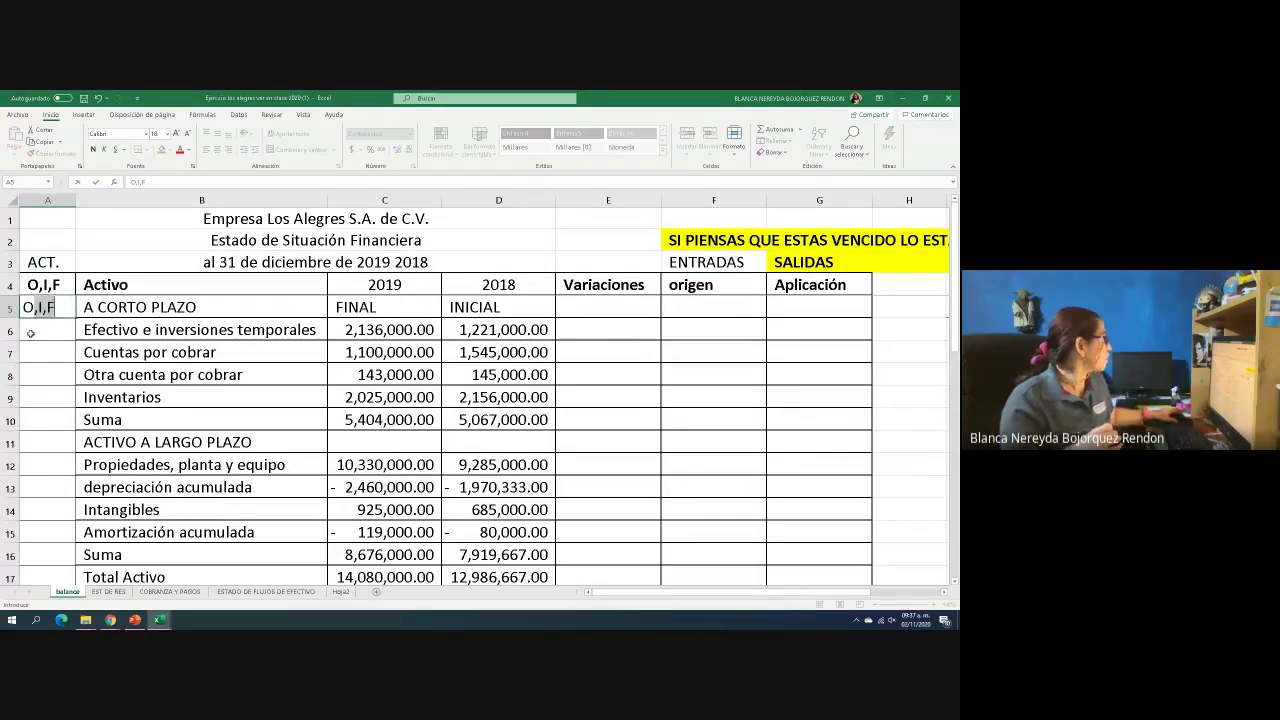
{"action": "key", "text": "BackSpace"}
{"action": "key", "text": "BackSpace"}
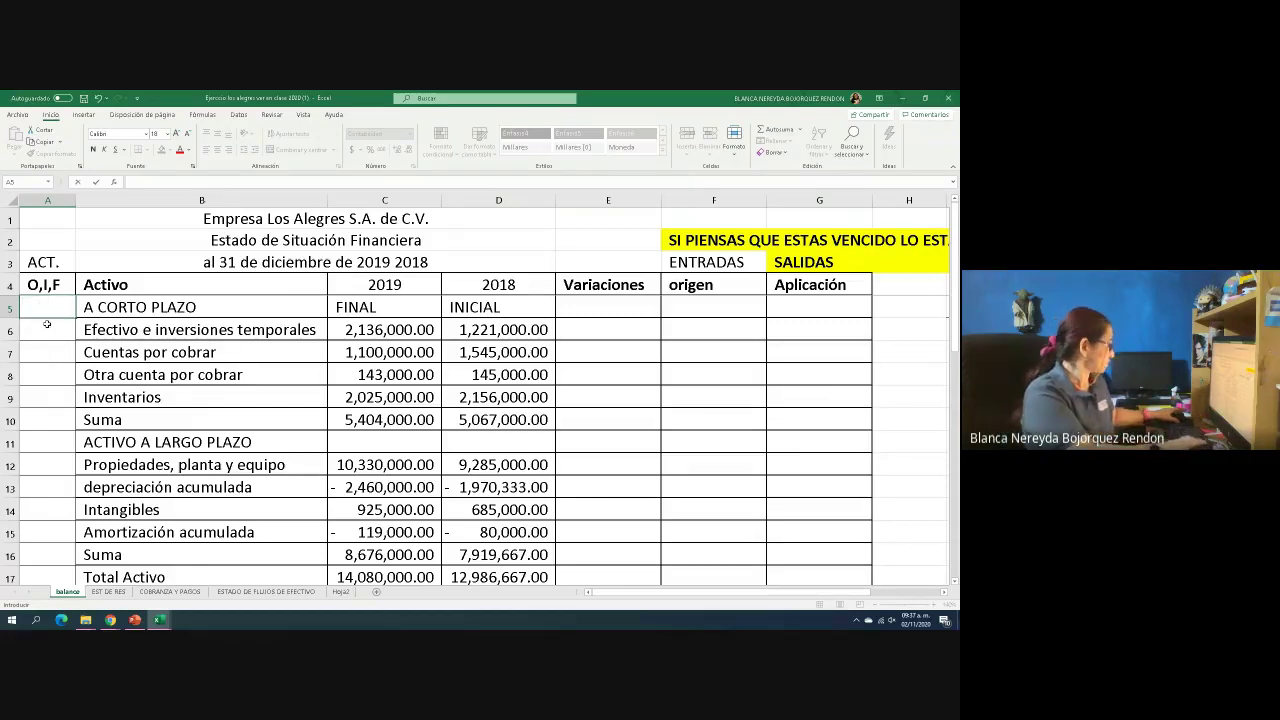
{"action": "type", "text": "O"}
{"action": "key", "text": "Delete"}
{"action": "key", "text": "Return"}
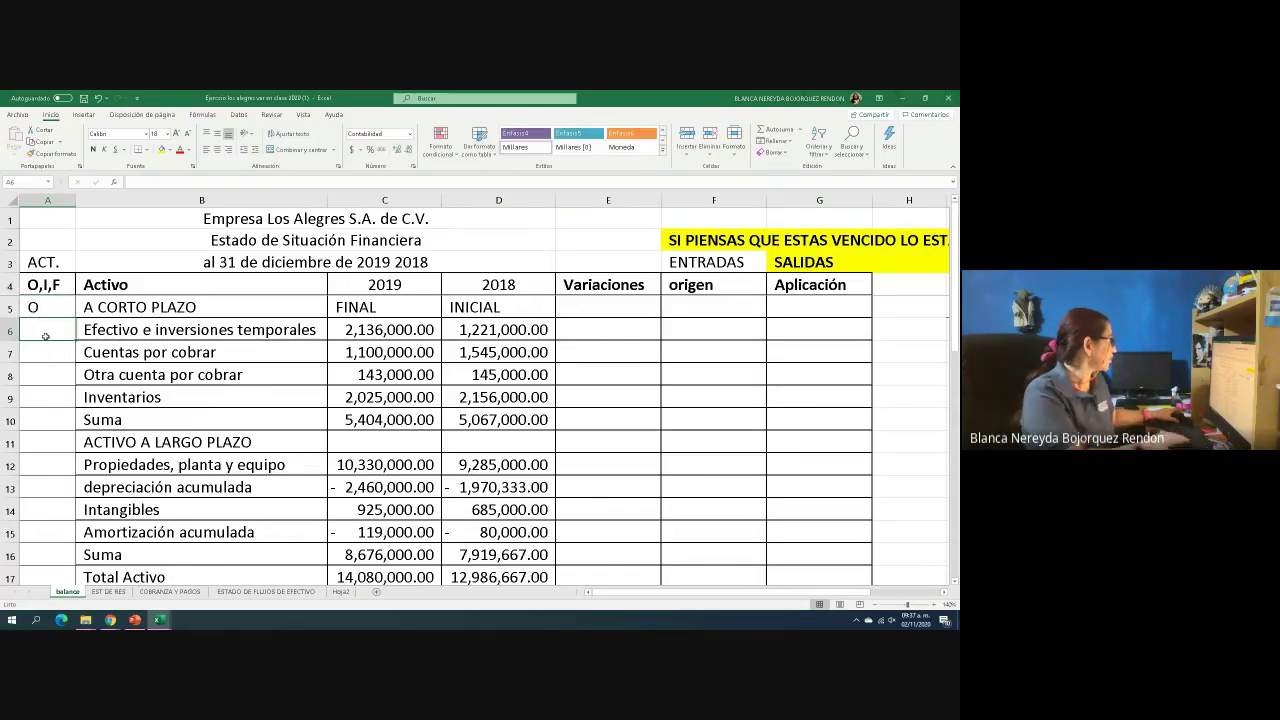
{"action": "double_click", "coordinate": [36, 332]}
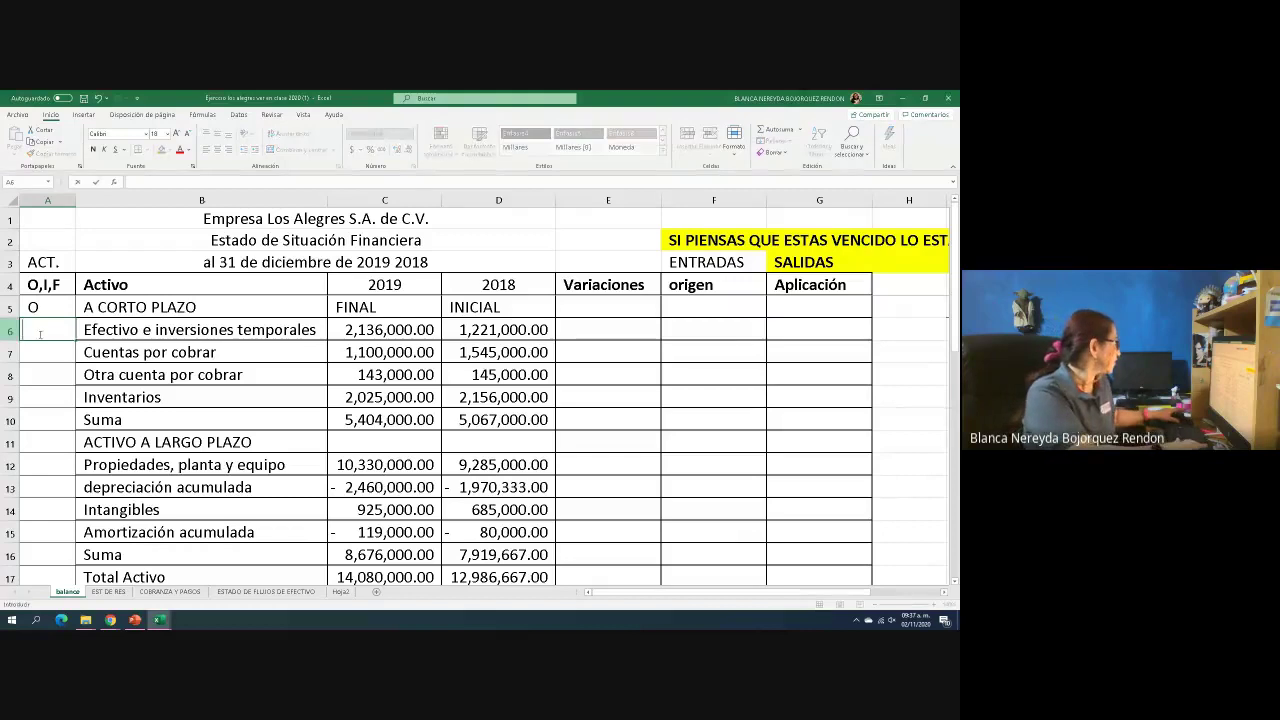
{"action": "type", "text": "O"}
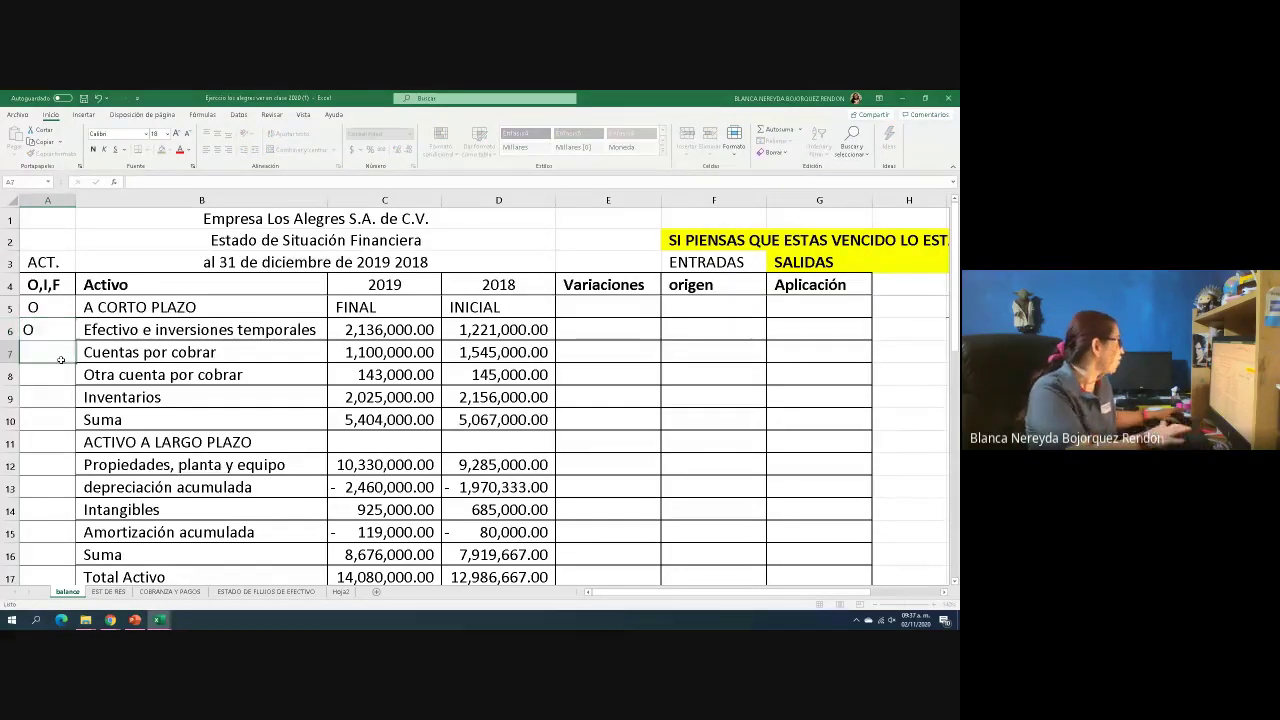
{"action": "key", "text": "Return"}
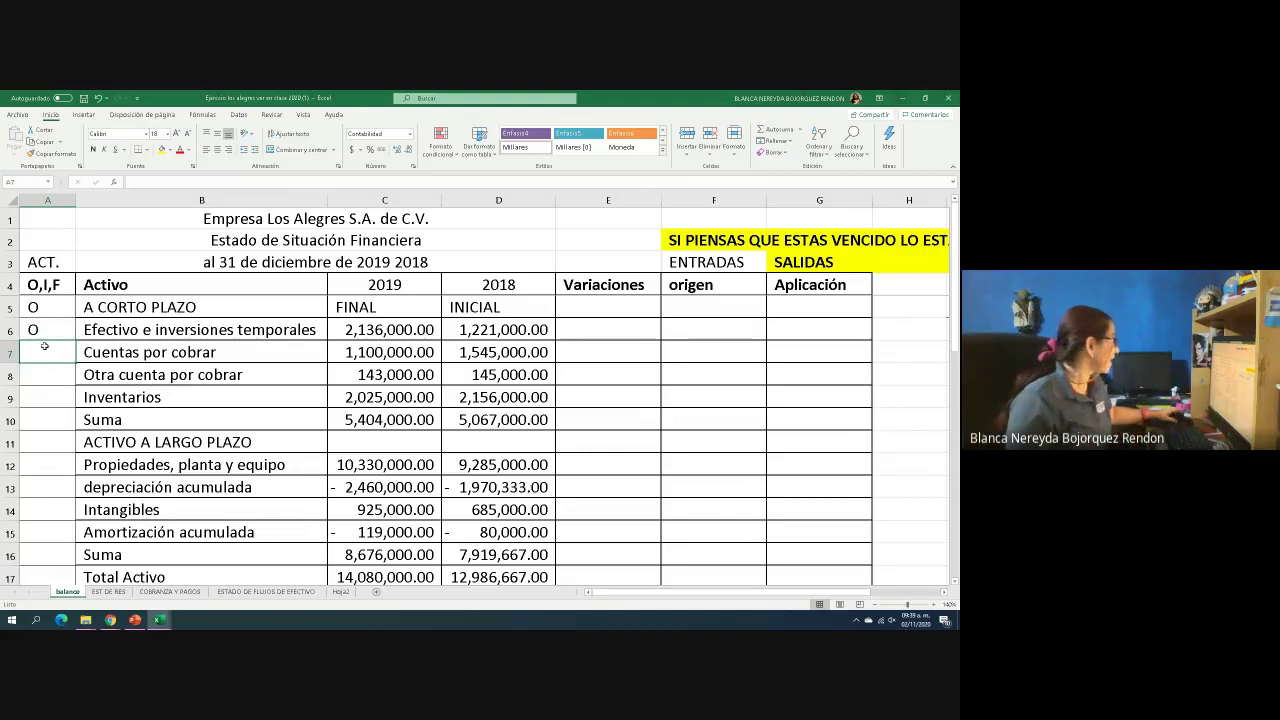
- Enter O in the O,I,F column for Cuentas por cobrar, Otra cuenta por cobrar and Inventarios (A7 to A9)
{"action": "type", "text": "O"}
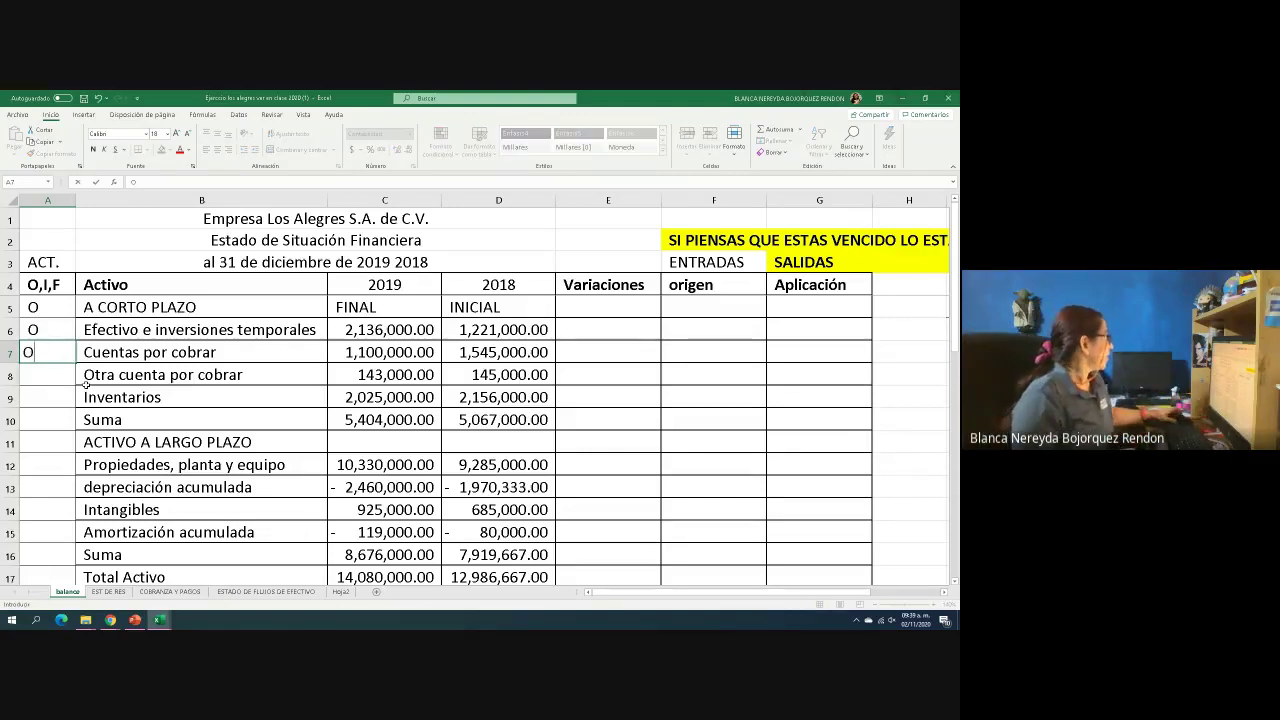
{"action": "key", "text": "Return"}
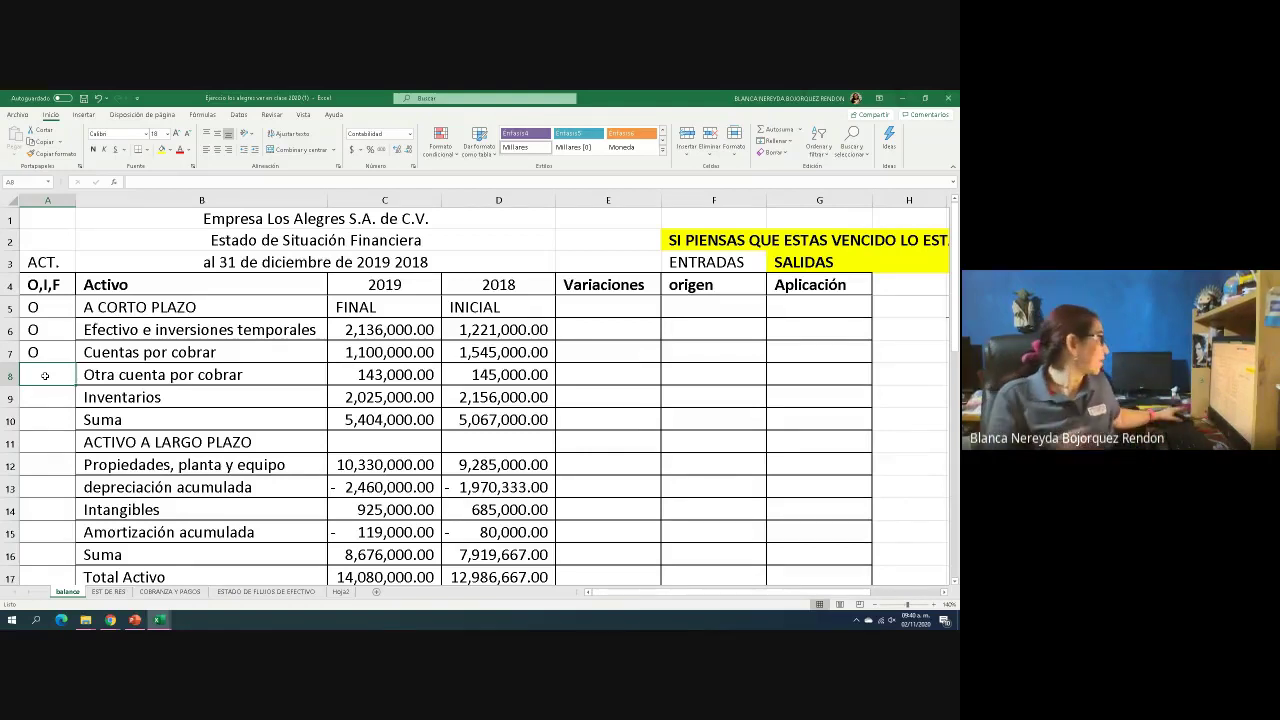
{"action": "type", "text": "O"}
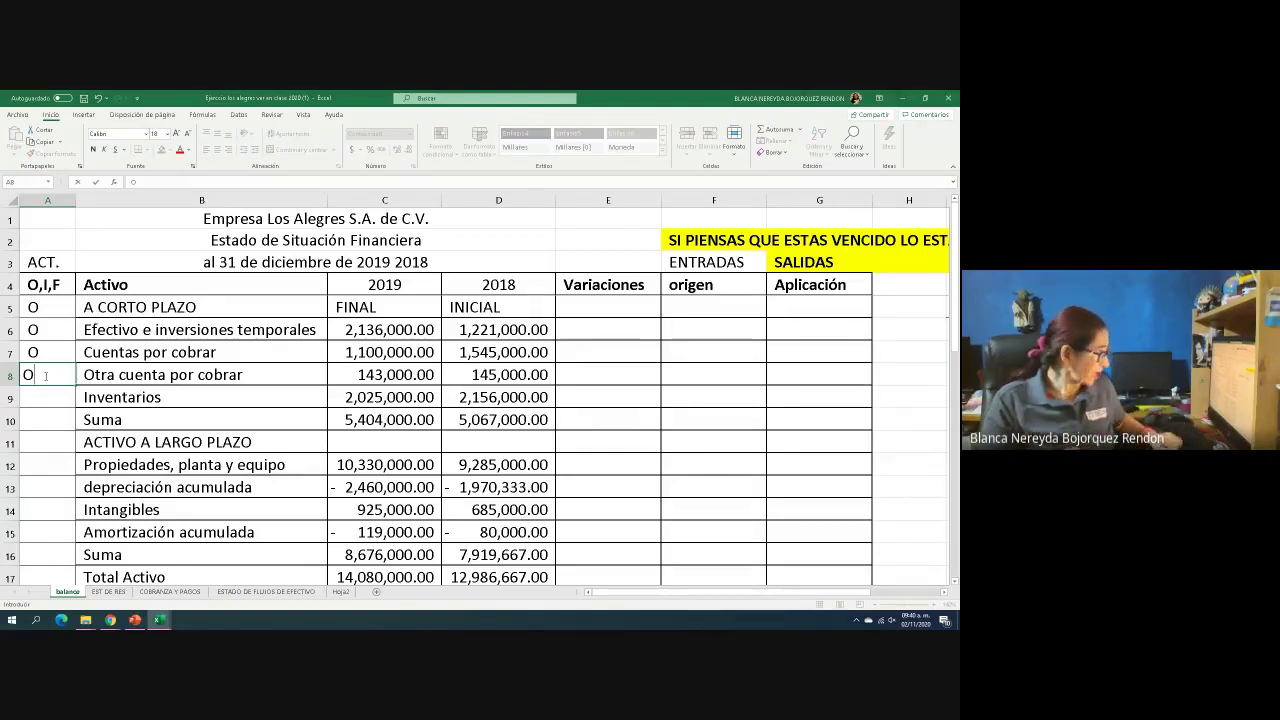
{"action": "key", "text": "Return"}
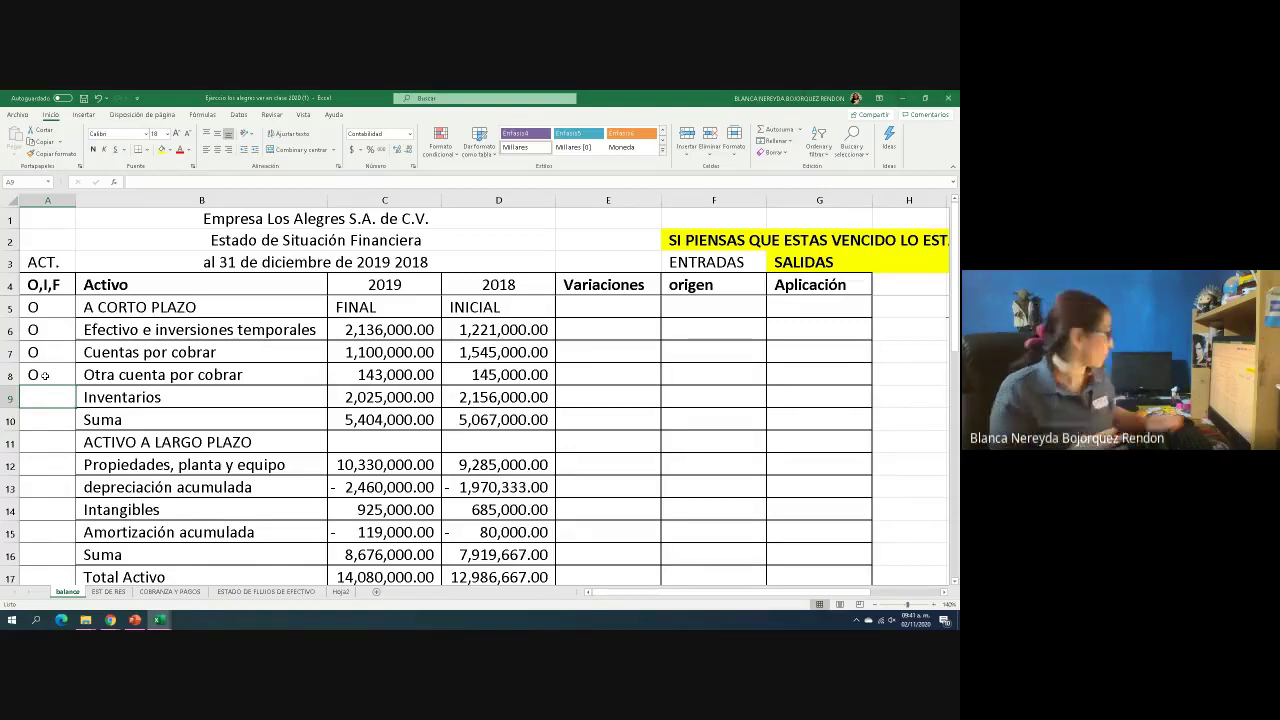
{"action": "type", "text": "O"}
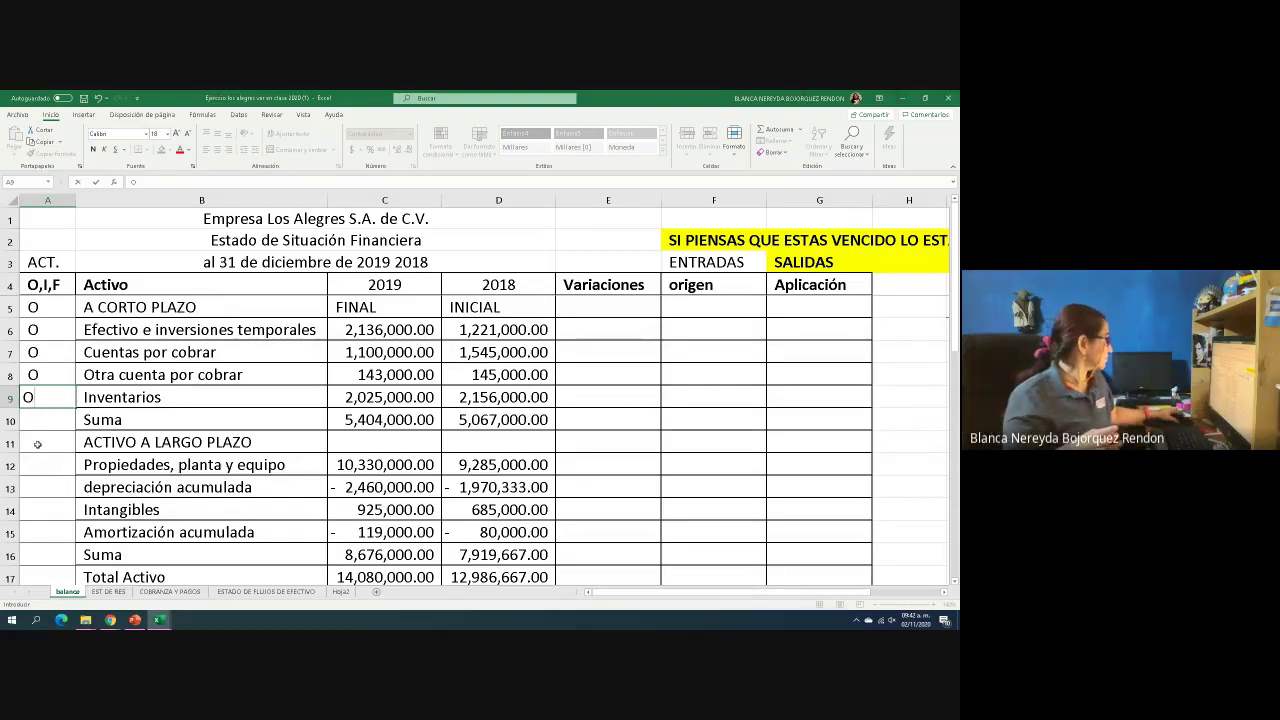
- Highlight the ACTIVO A LARGO PLAZO heading in B11 with yellow fill
{"action": "scroll", "coordinate": [37, 444], "scroll_direction": "down", "scroll_amount": 1}
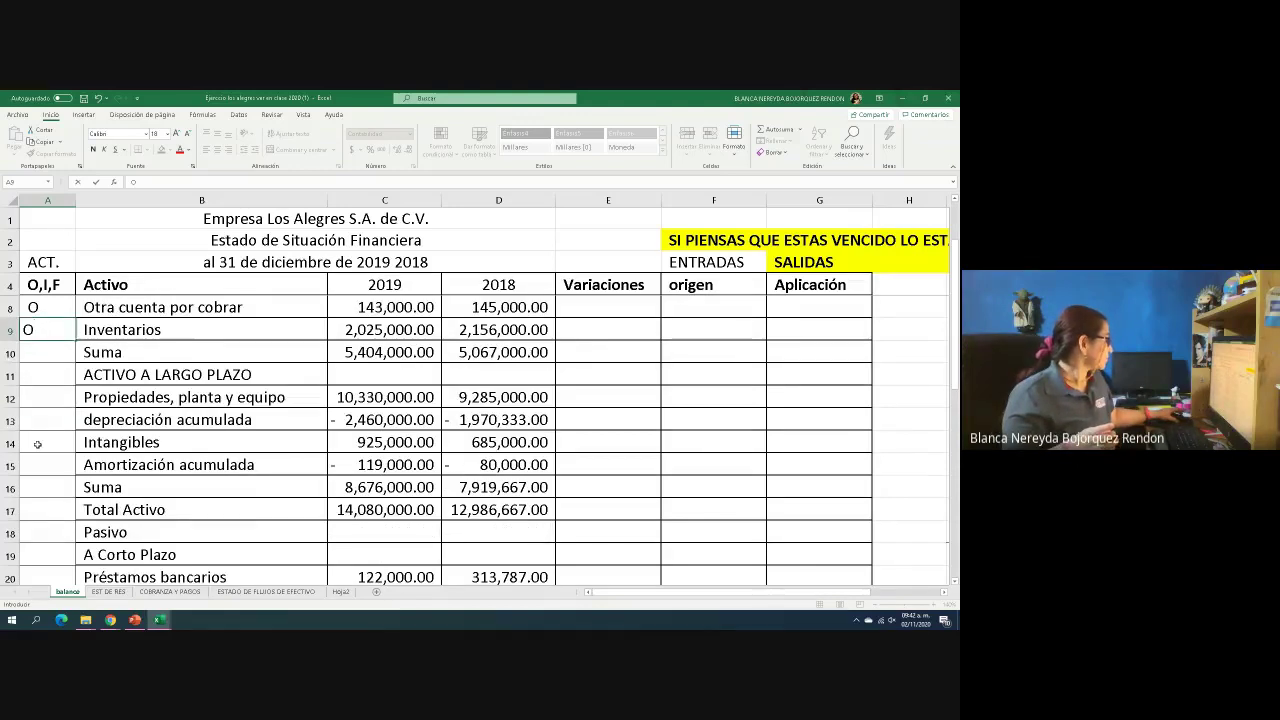
{"action": "scroll", "coordinate": [37, 444], "scroll_direction": "down", "scroll_amount": 1}
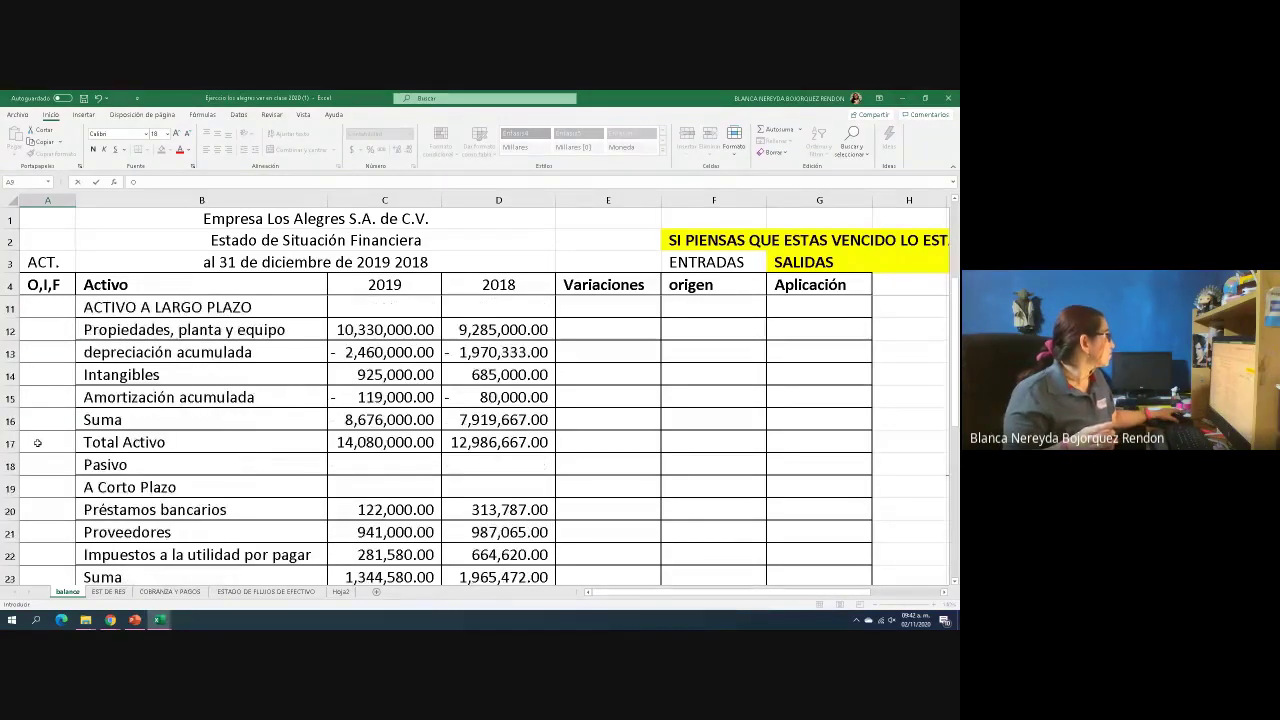
{"action": "left_click", "coordinate": [84, 310]}
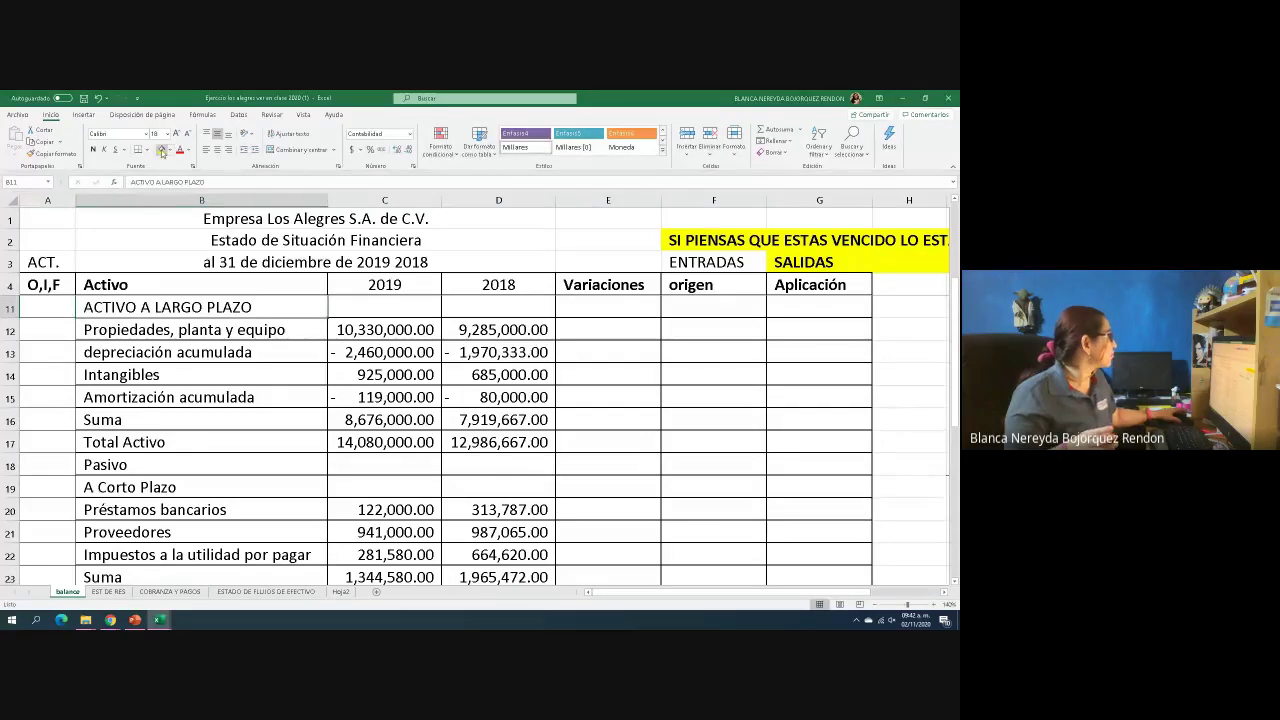
{"action": "left_click", "coordinate": [161, 150]}
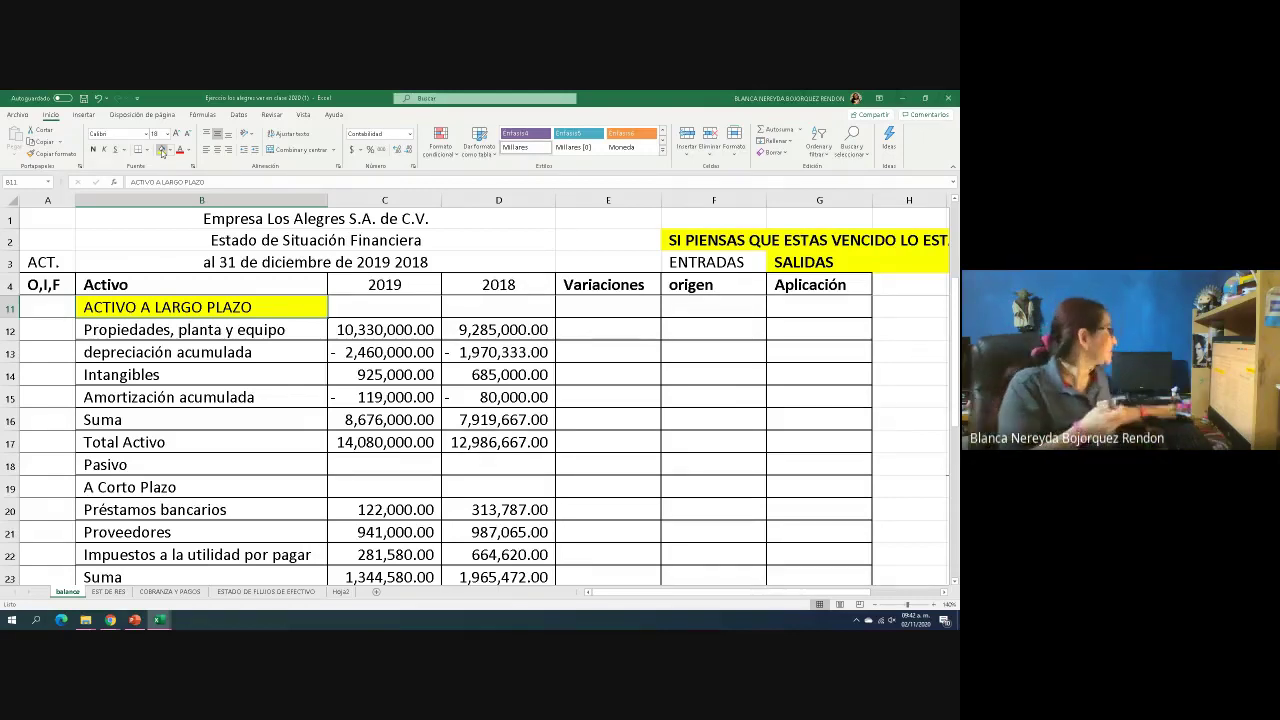
- Classify the long-term assets in A12 to A15: I for Propedades, planta y equipo and Intangibles, O for depreciación and Amortización acumulada
{"action": "left_click", "coordinate": [31, 332]}
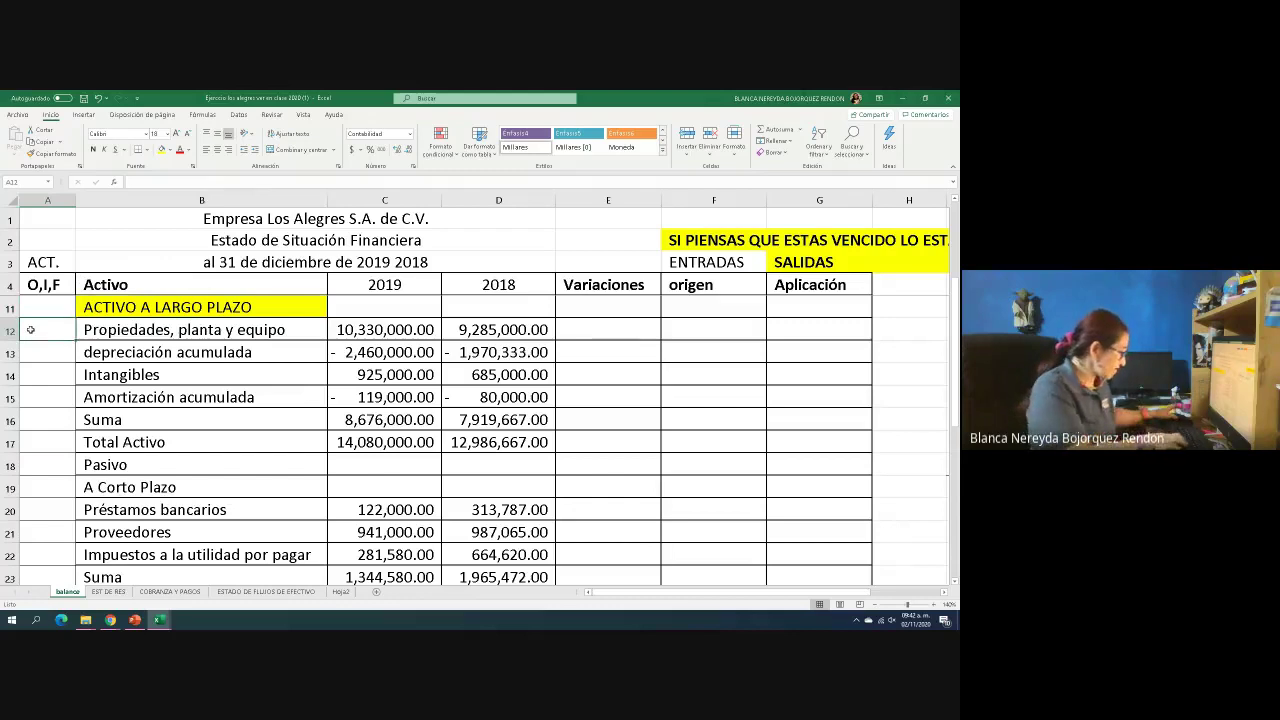
{"action": "type", "text": "I"}
{"action": "left_click", "coordinate": [43, 350]}
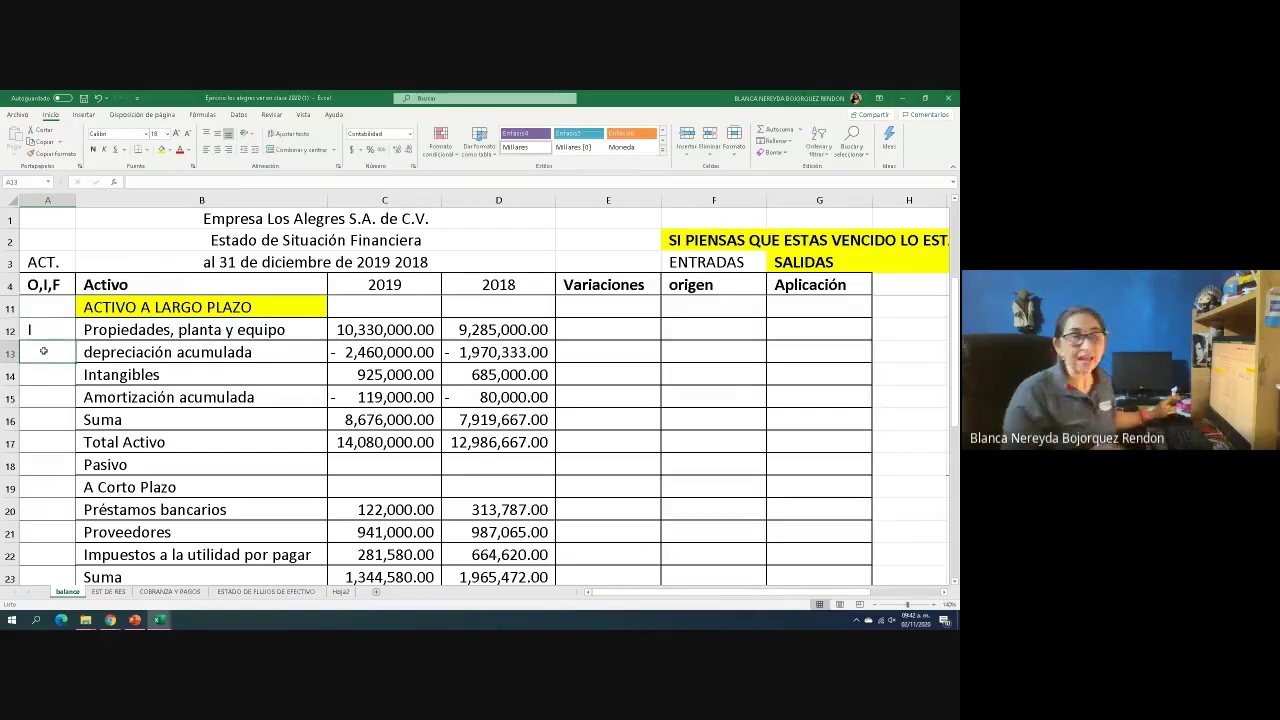
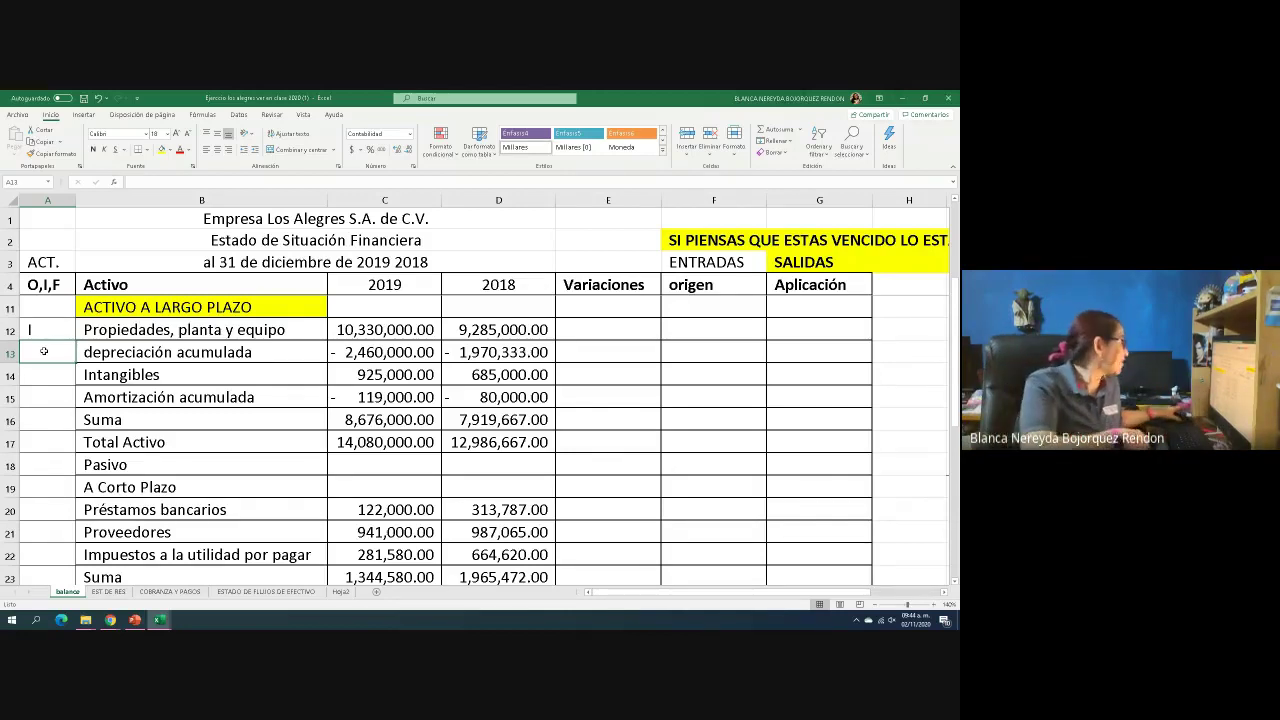
{"action": "type", "text": "O"}
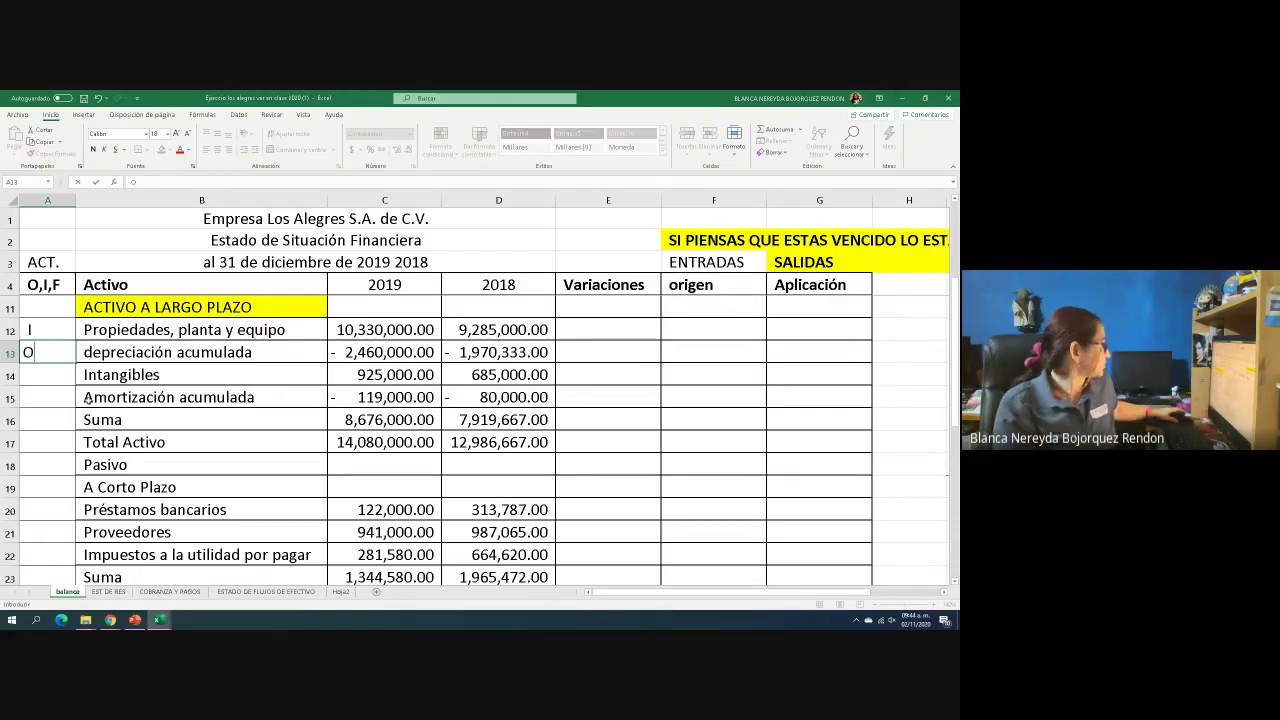
{"action": "key", "text": "Return"}
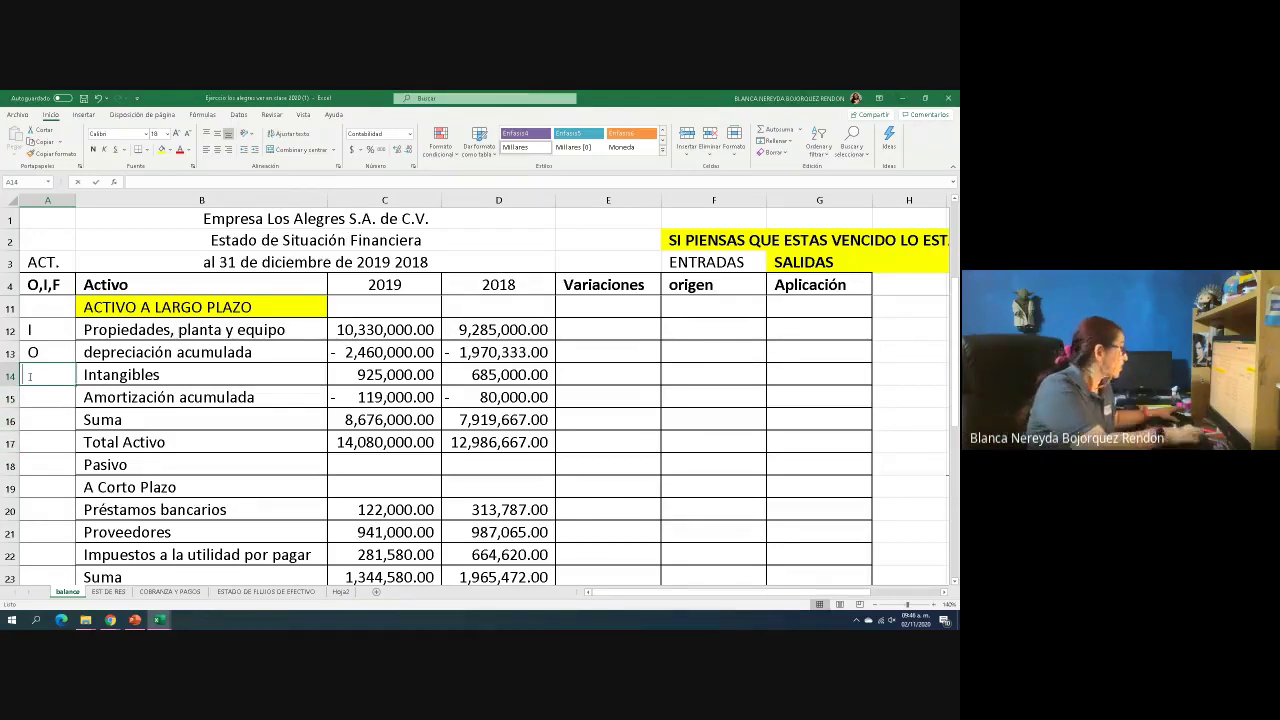
{"action": "type", "text": "I"}
{"action": "key", "text": "Return"}
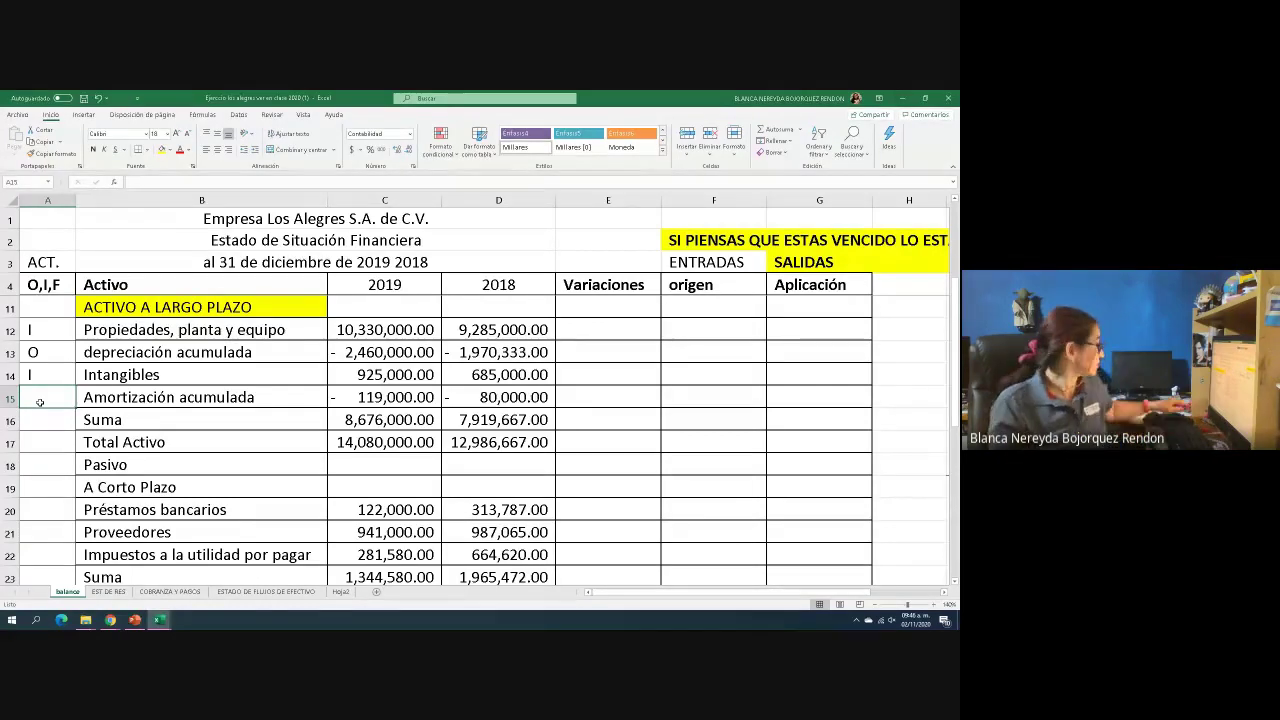
{"action": "type", "text": "O"}
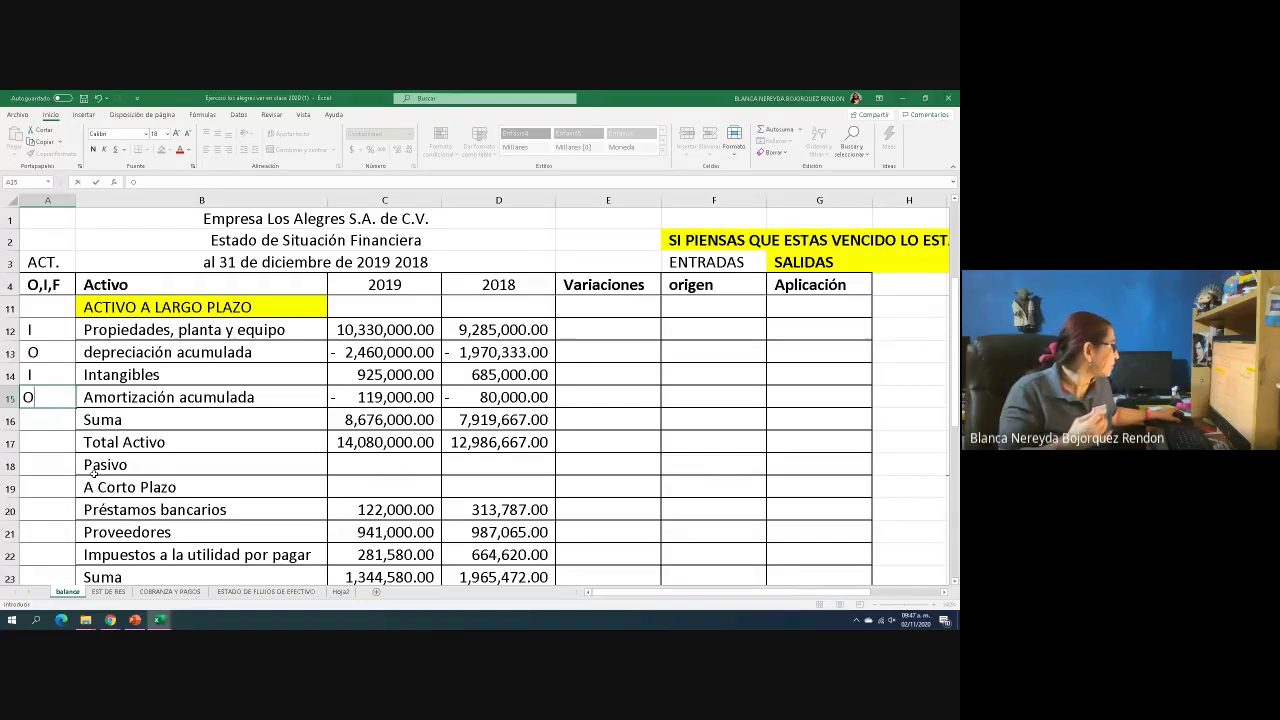
- Highlight the Pasivo and A Corto Plazo headings in B18 and B19 with yellow fill
{"action": "left_click_drag", "start_coordinate": [93, 470], "coordinate": [95, 488]}
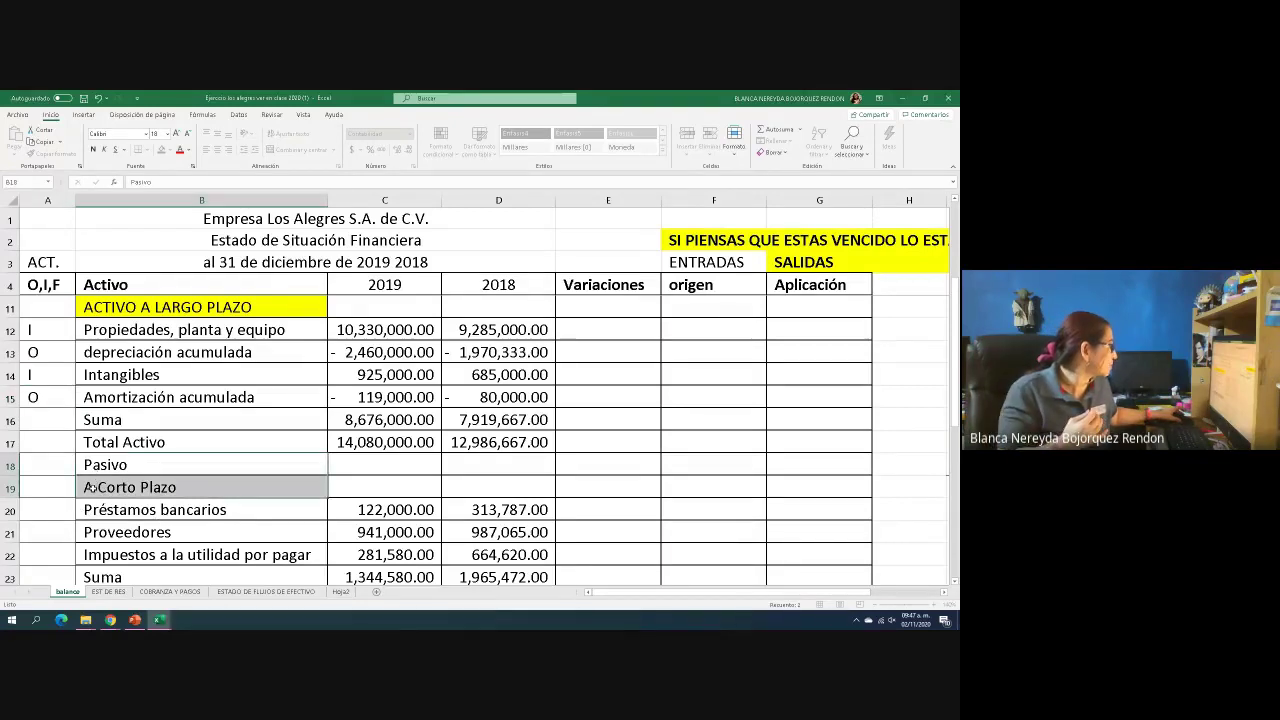
{"action": "left_click", "coordinate": [163, 152]}
{"action": "scroll", "coordinate": [95, 333], "scroll_direction": "down", "scroll_amount": 3}
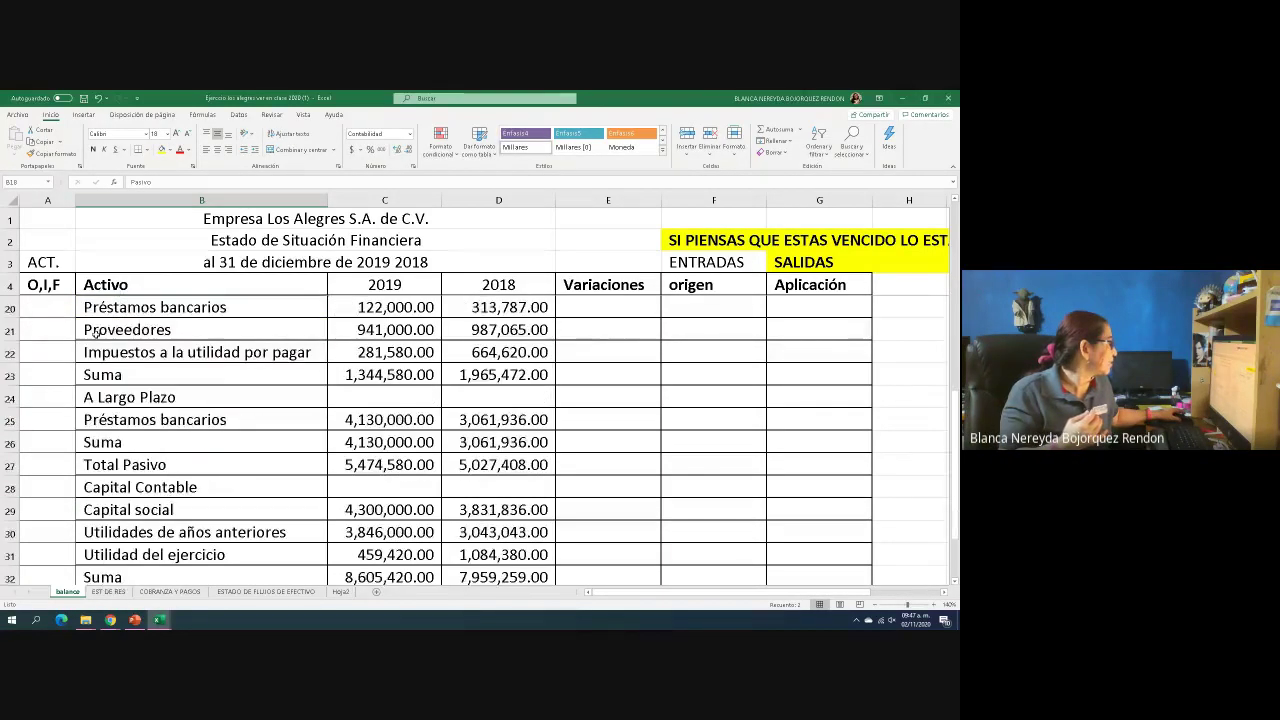
{"action": "scroll", "coordinate": [93, 332], "scroll_direction": "up", "scroll_amount": 1}
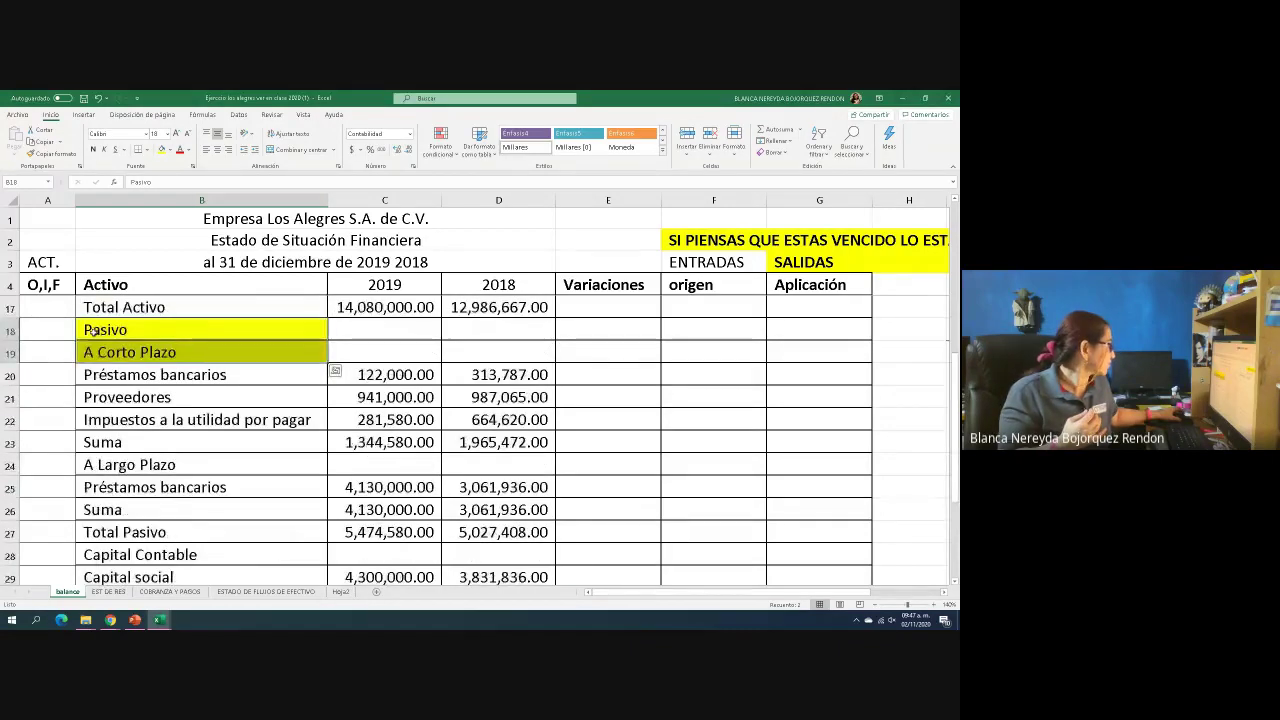
- Classify the short-term liabilities in A20 to A22: F for Préstamos bancarios, O for Proveedores and Impuestos a la utilidad por pagar
{"action": "left_click", "coordinate": [95, 374]}
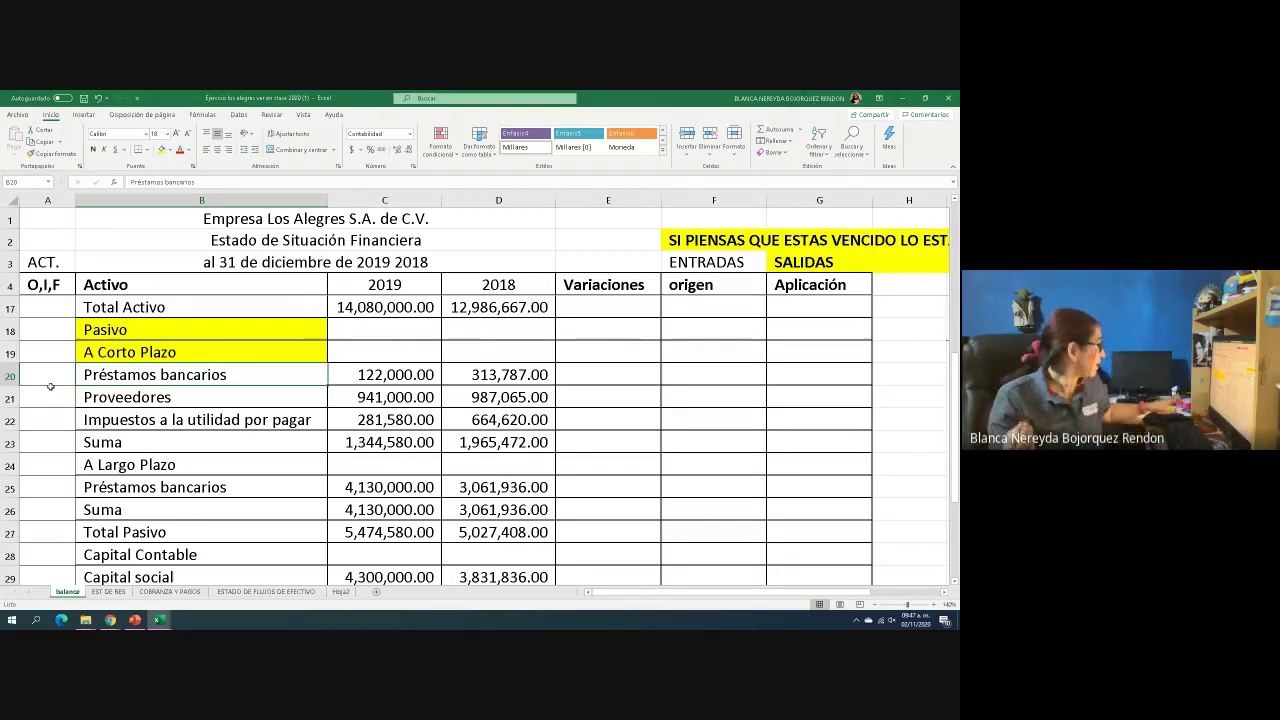
{"action": "left_click", "coordinate": [49, 373]}
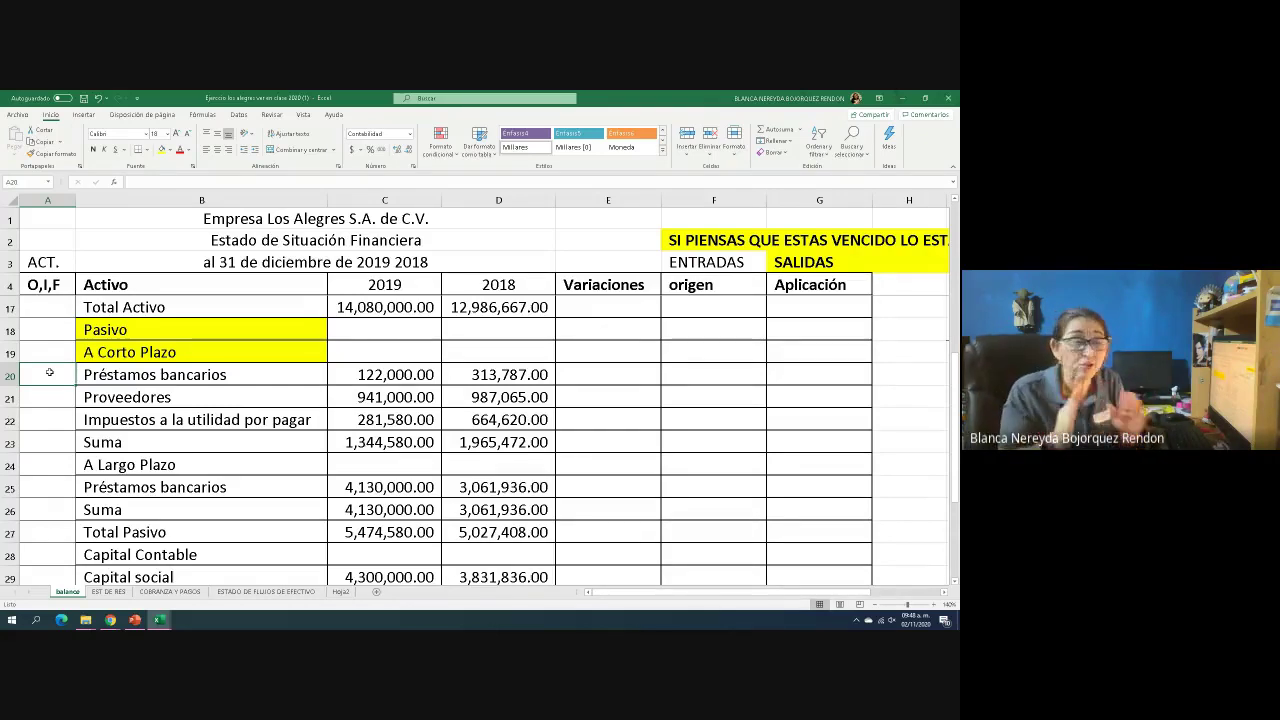
{"action": "type", "text": "F"}
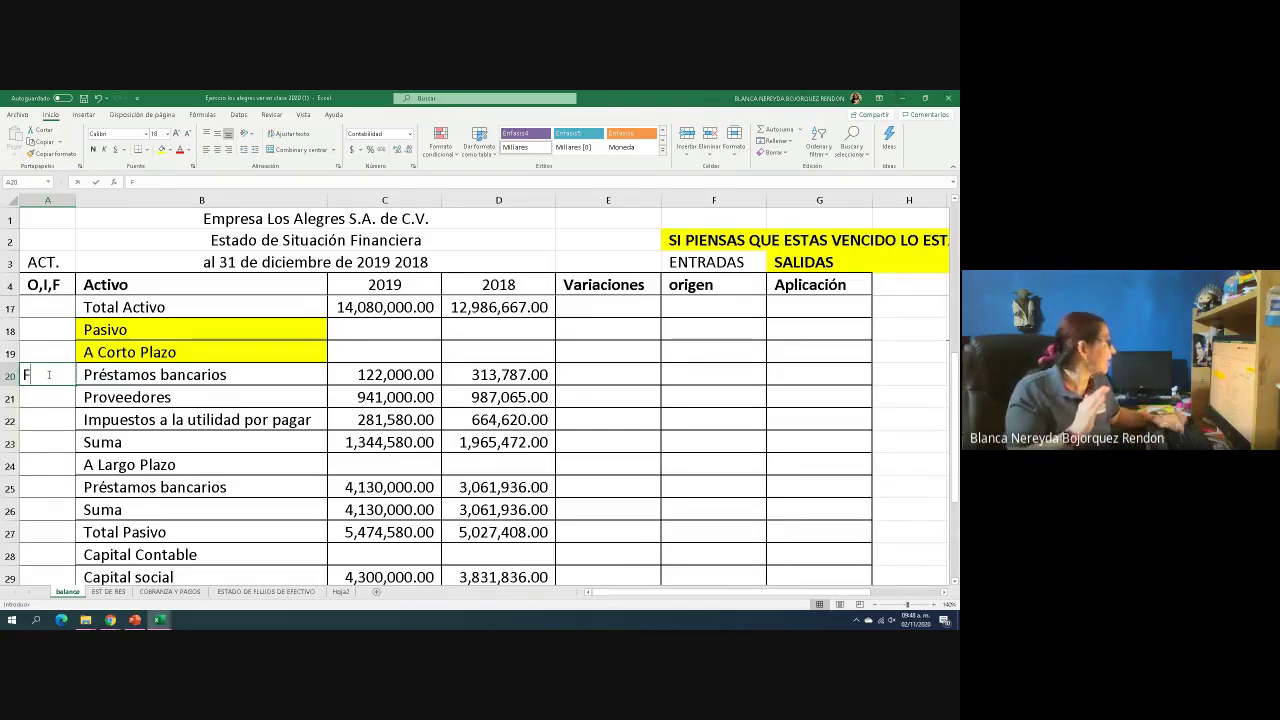
{"action": "key", "text": "Return"}
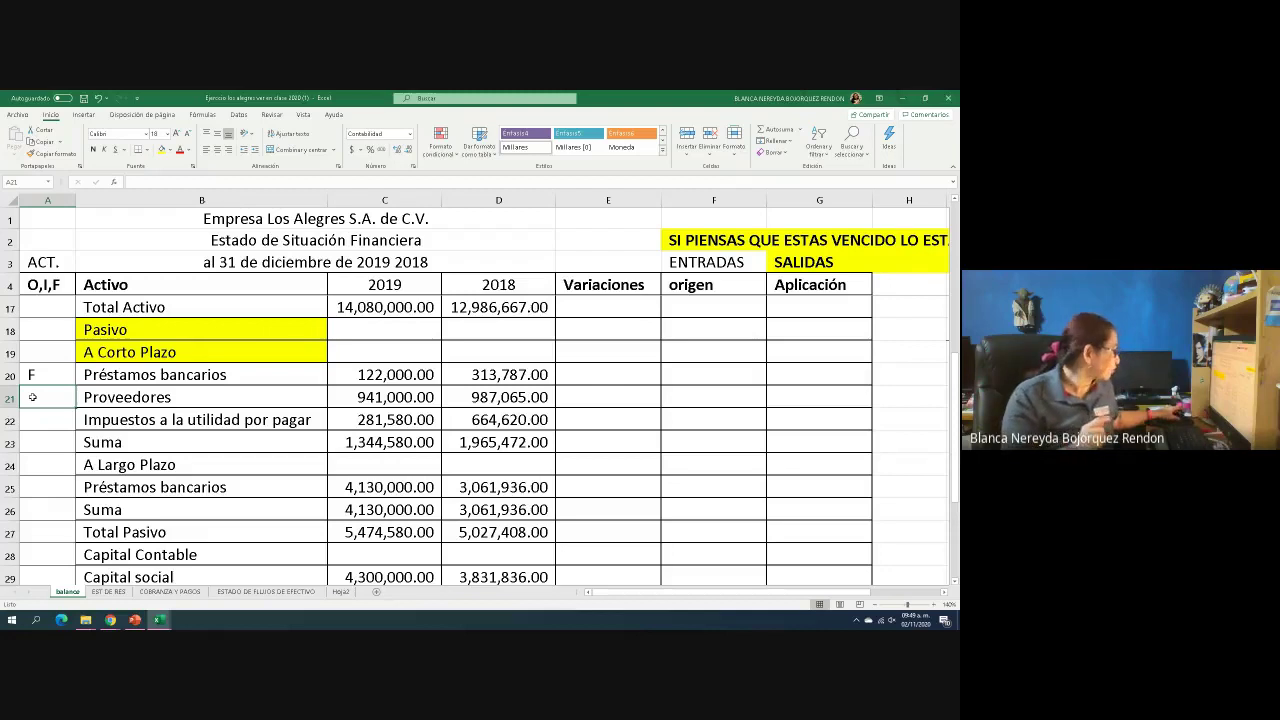
{"action": "type", "text": "O"}
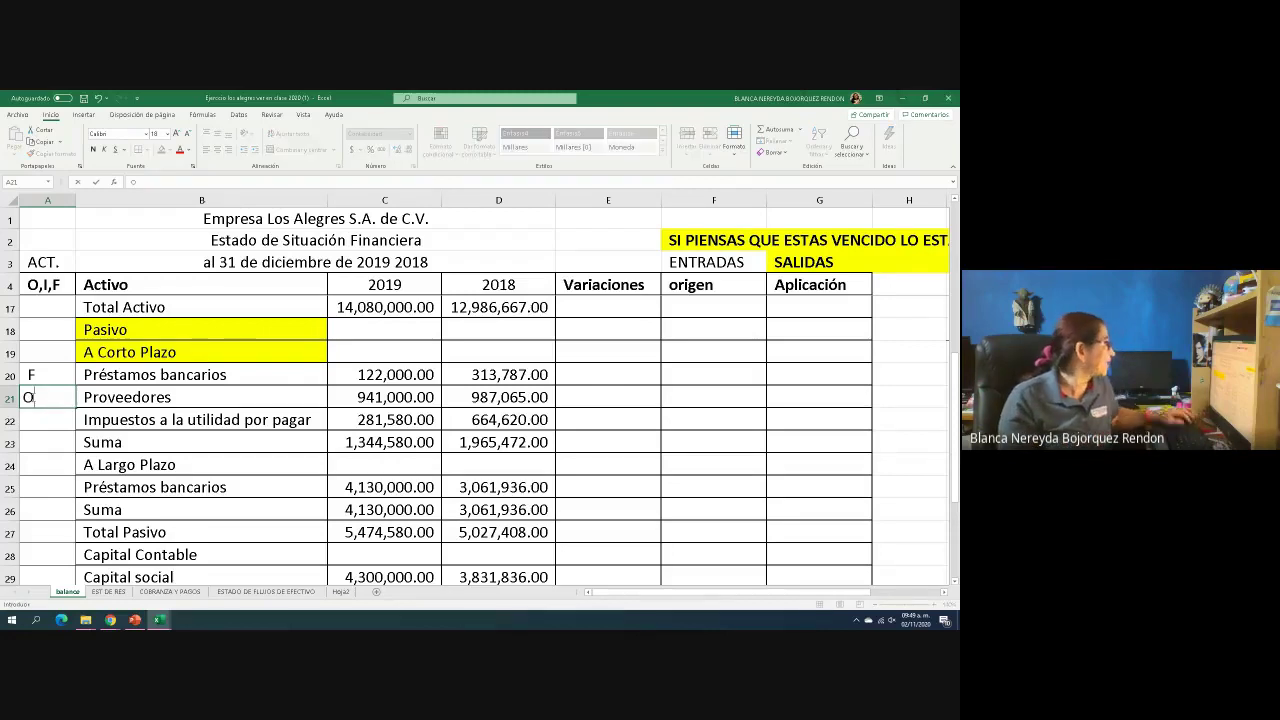
{"action": "left_click", "coordinate": [47, 427]}
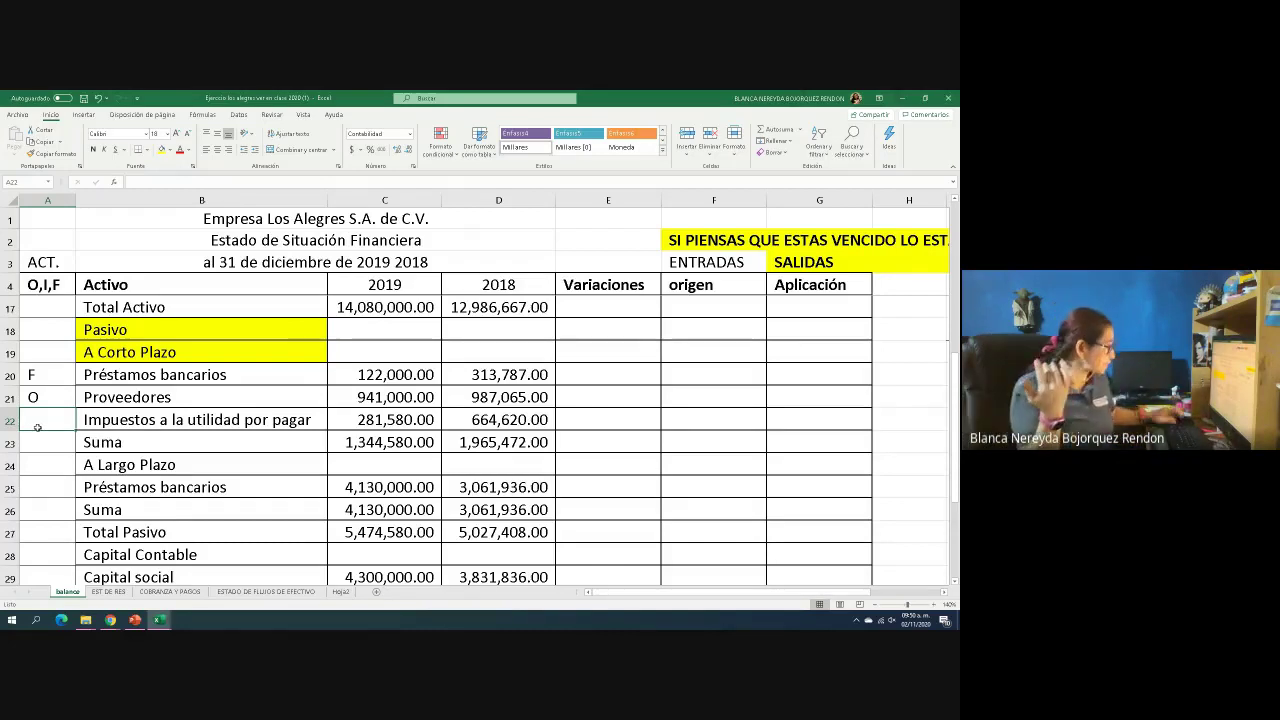
{"action": "type", "text": "OP"}
{"action": "key", "text": "BackSpace"}
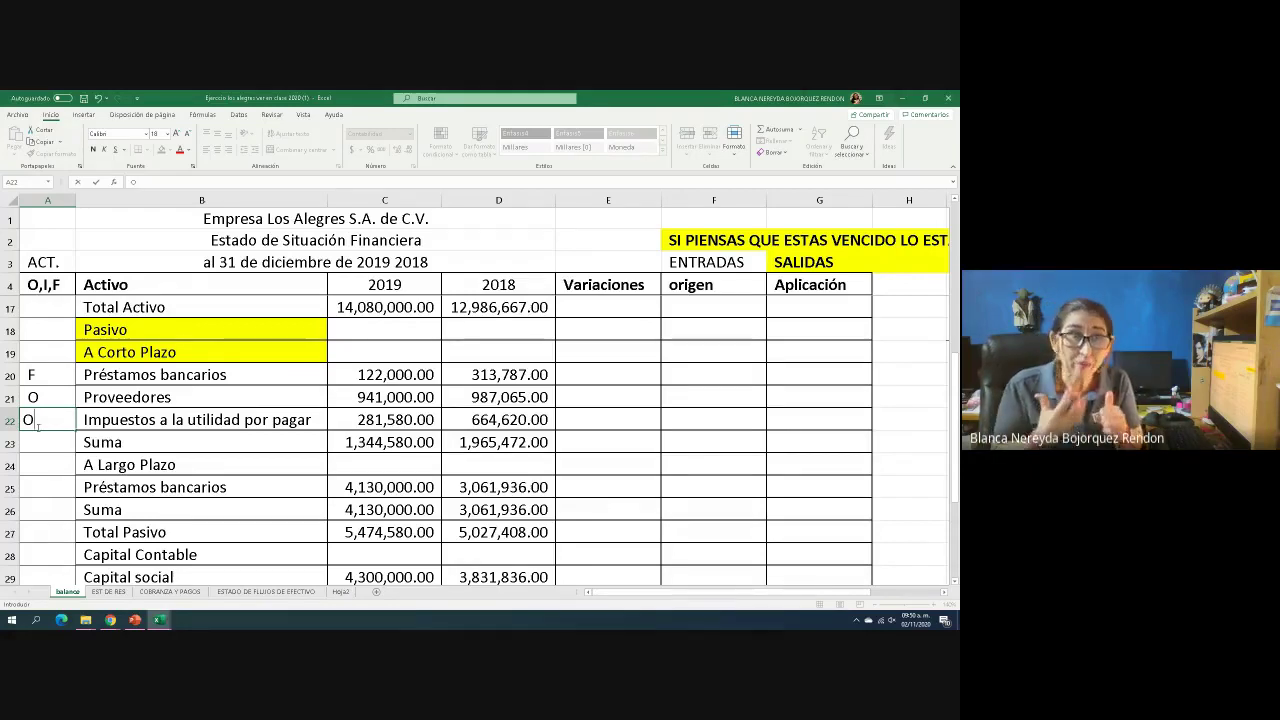
- Highlight the A Largo Plazo liabilities heading in B24 with yellow fill
{"action": "scroll", "coordinate": [52, 407], "scroll_direction": "down", "scroll_amount": 2}
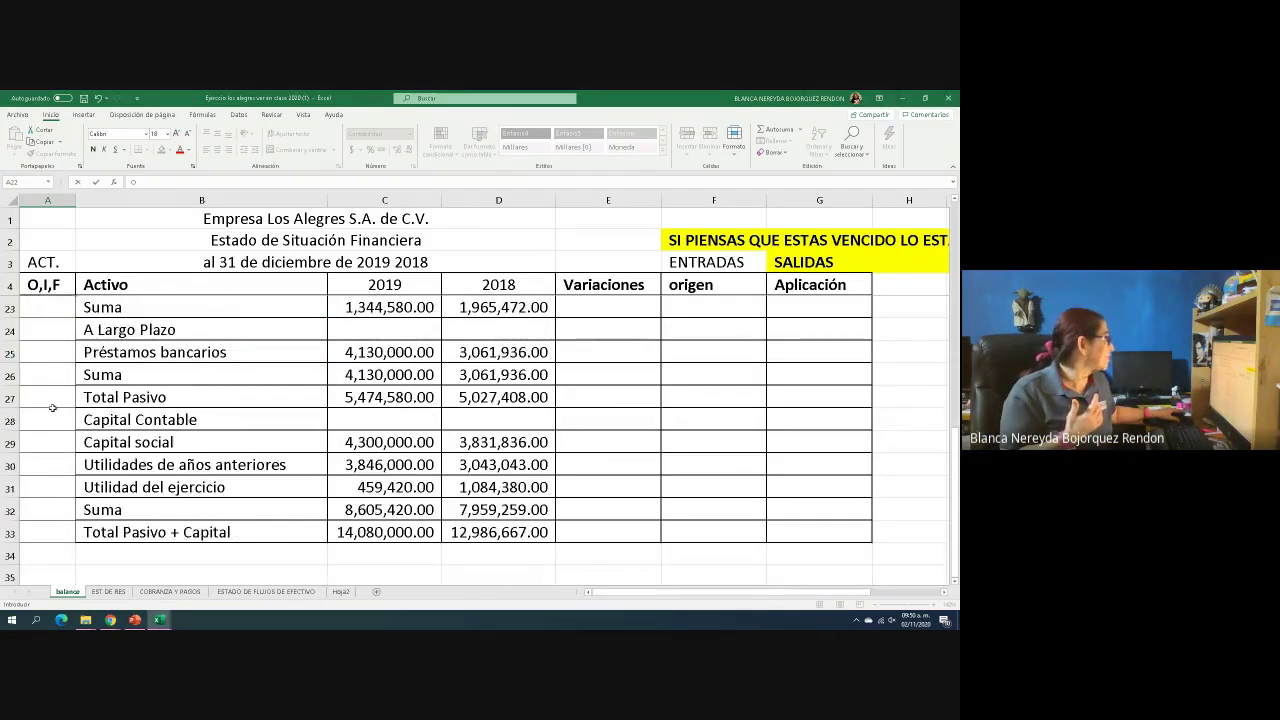
{"action": "scroll", "coordinate": [52, 407], "scroll_direction": "down", "scroll_amount": 1}
{"action": "scroll", "coordinate": [36, 400], "scroll_direction": "up", "scroll_amount": 2}
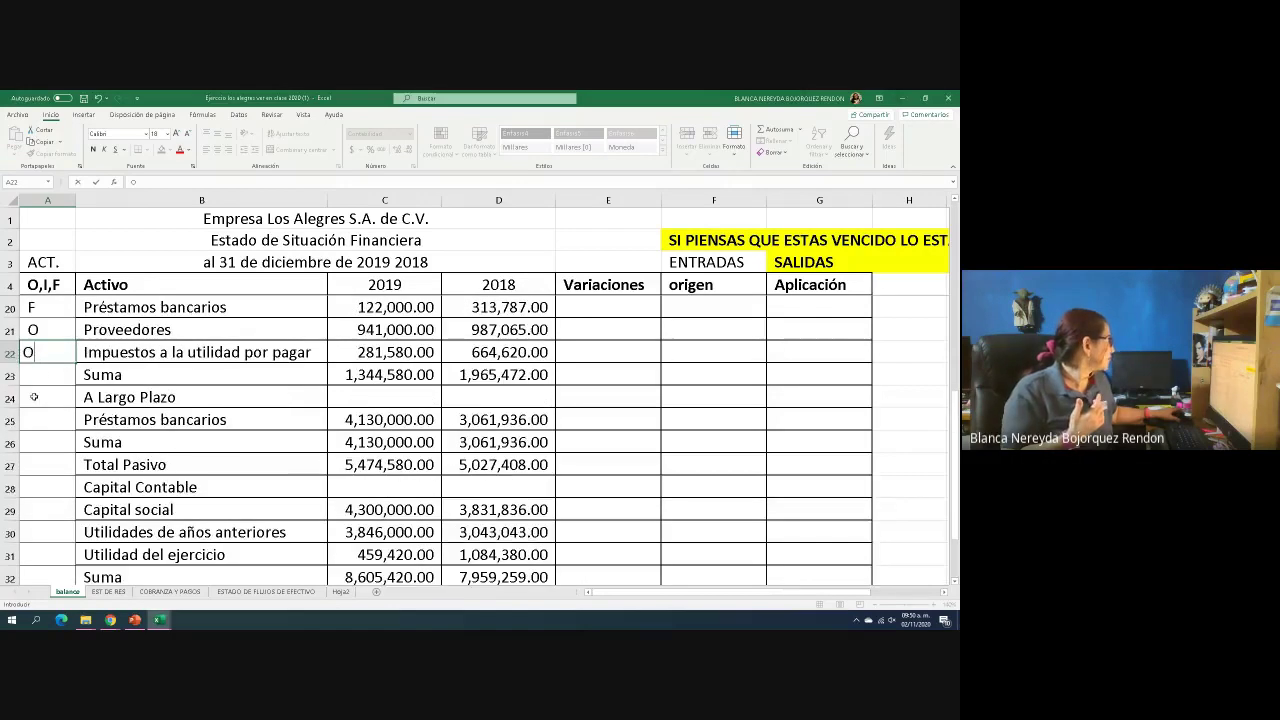
{"action": "left_click", "coordinate": [87, 400]}
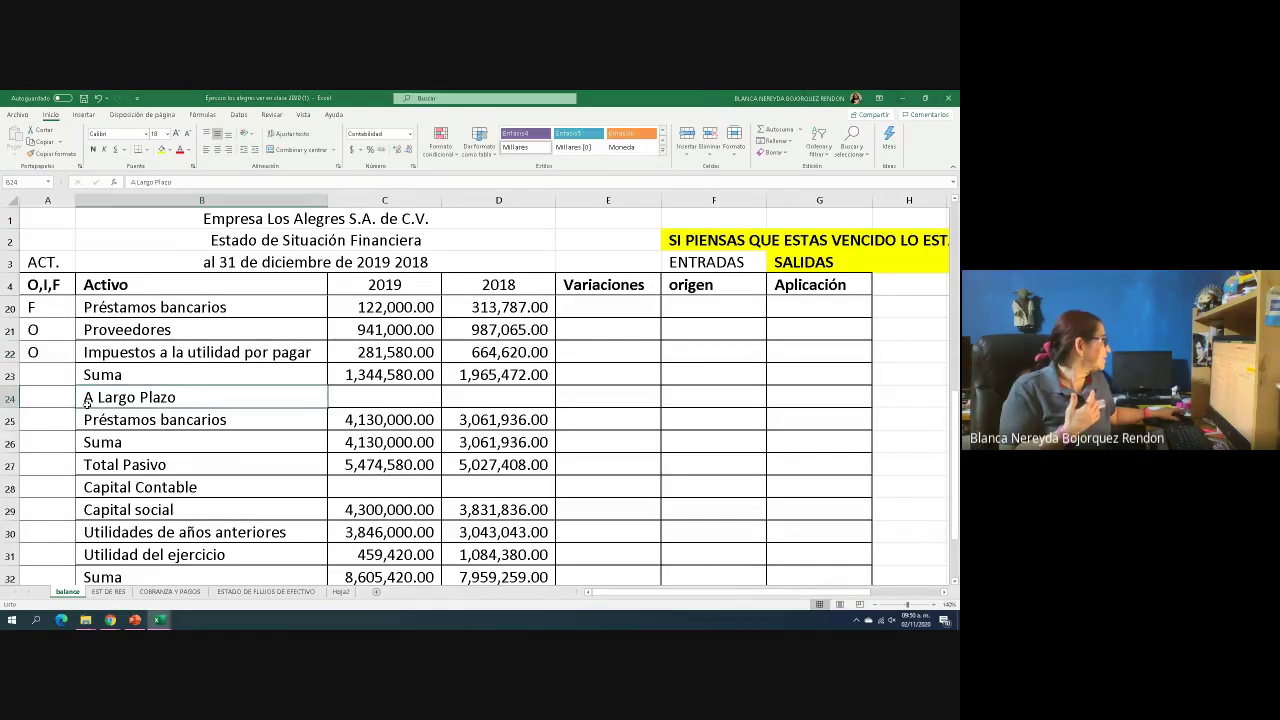
{"action": "scroll", "coordinate": [87, 400], "scroll_direction": "down", "scroll_amount": 1}
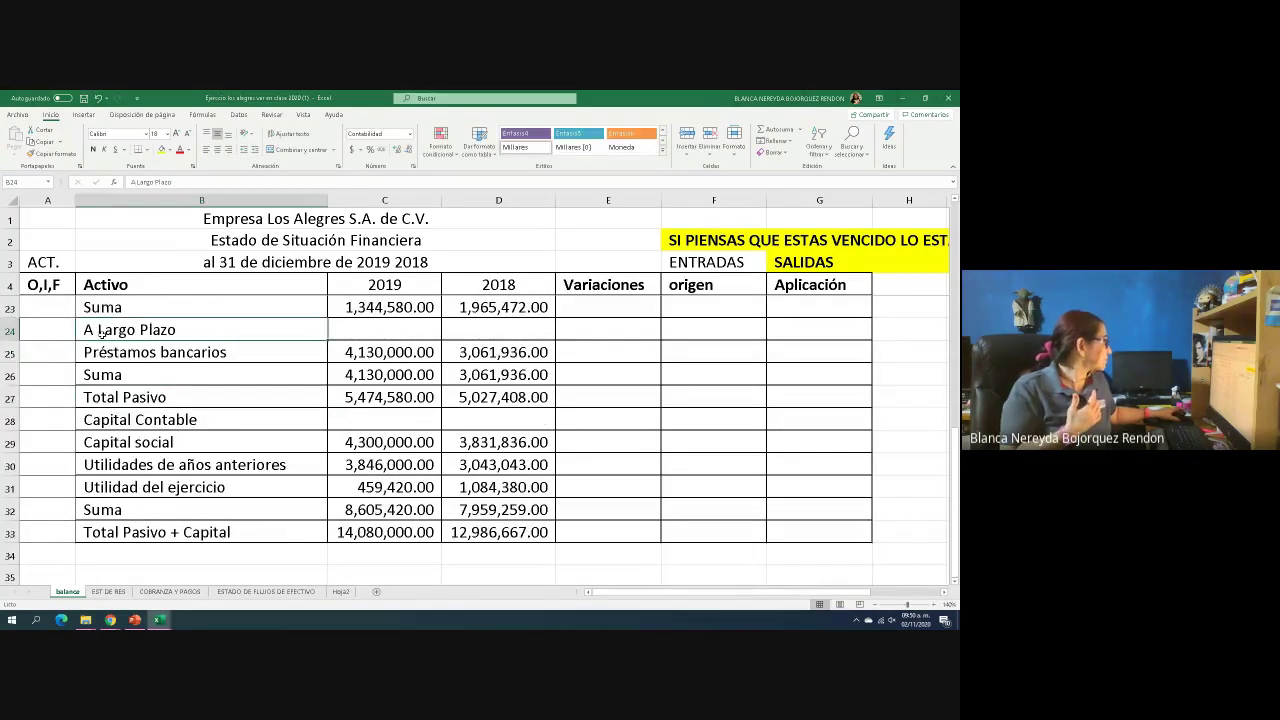
{"action": "left_click", "coordinate": [160, 151]}
- Enter F in the O,I,F column for the long-term Préstamos bancarios row (A25)
{"action": "left_click", "coordinate": [37, 348]}
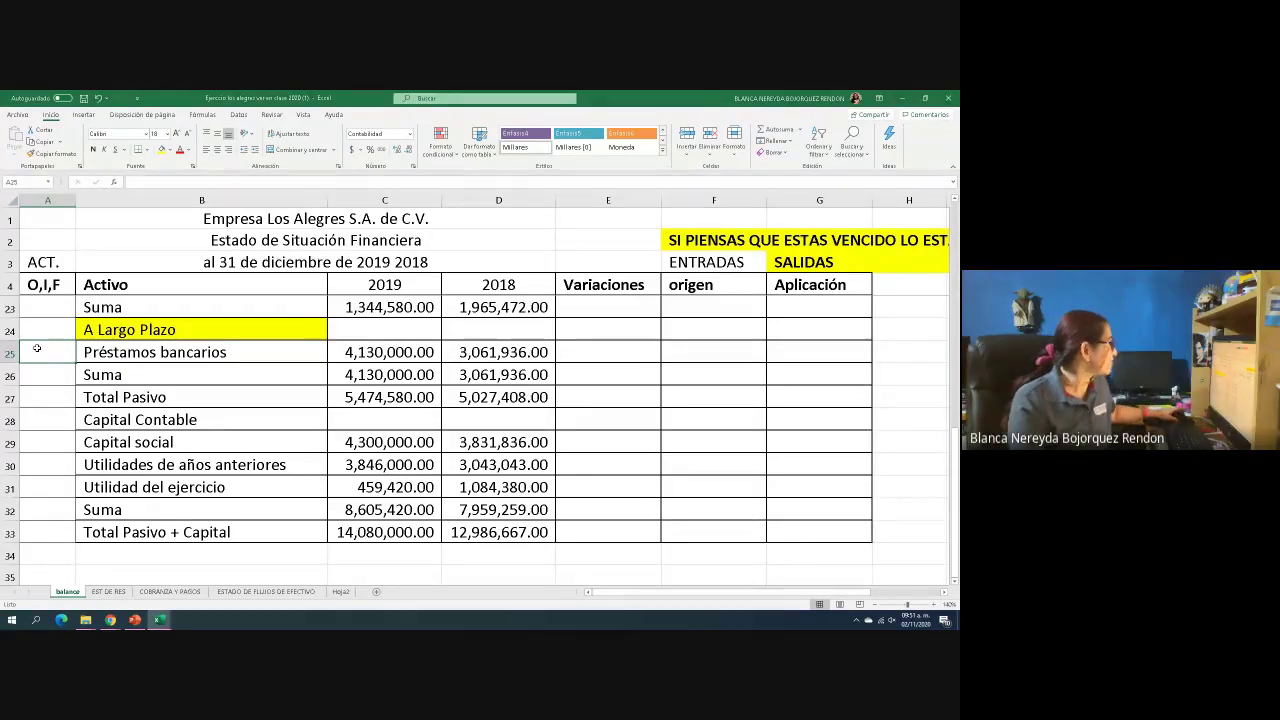
{"action": "type", "text": "F"}
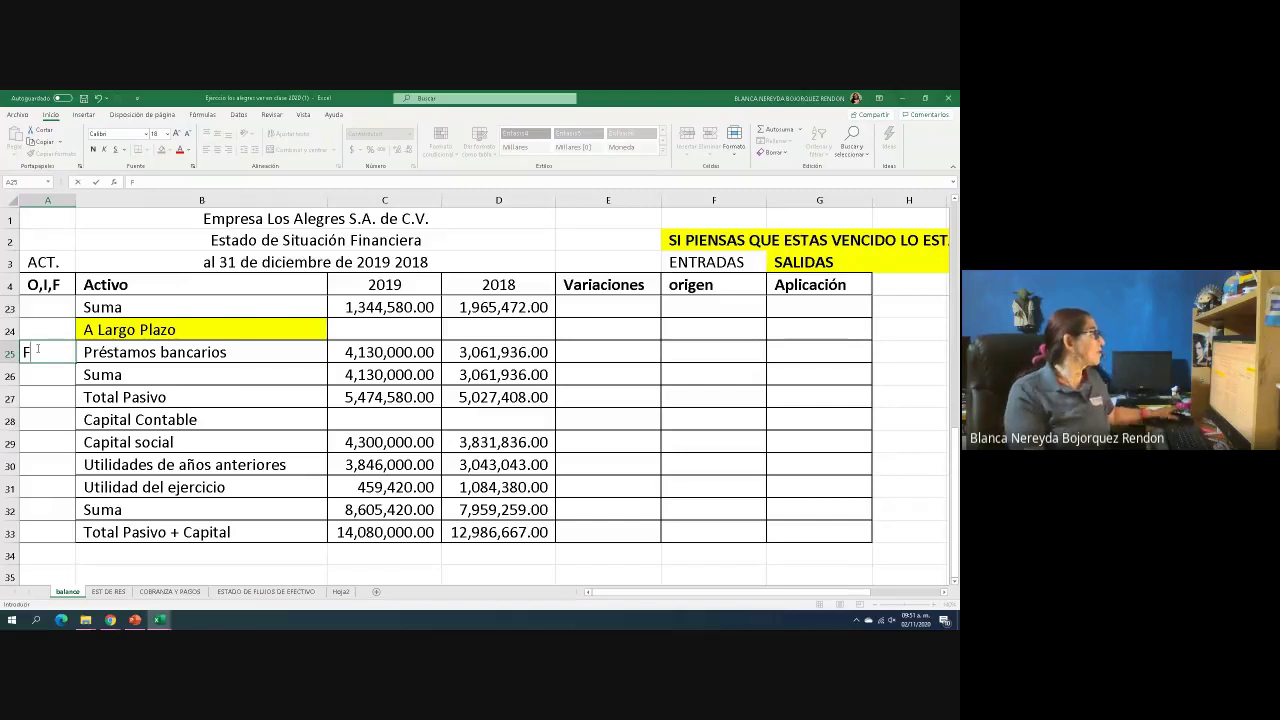
{"action": "scroll", "coordinate": [80, 381], "scroll_direction": "down", "scroll_amount": 1}
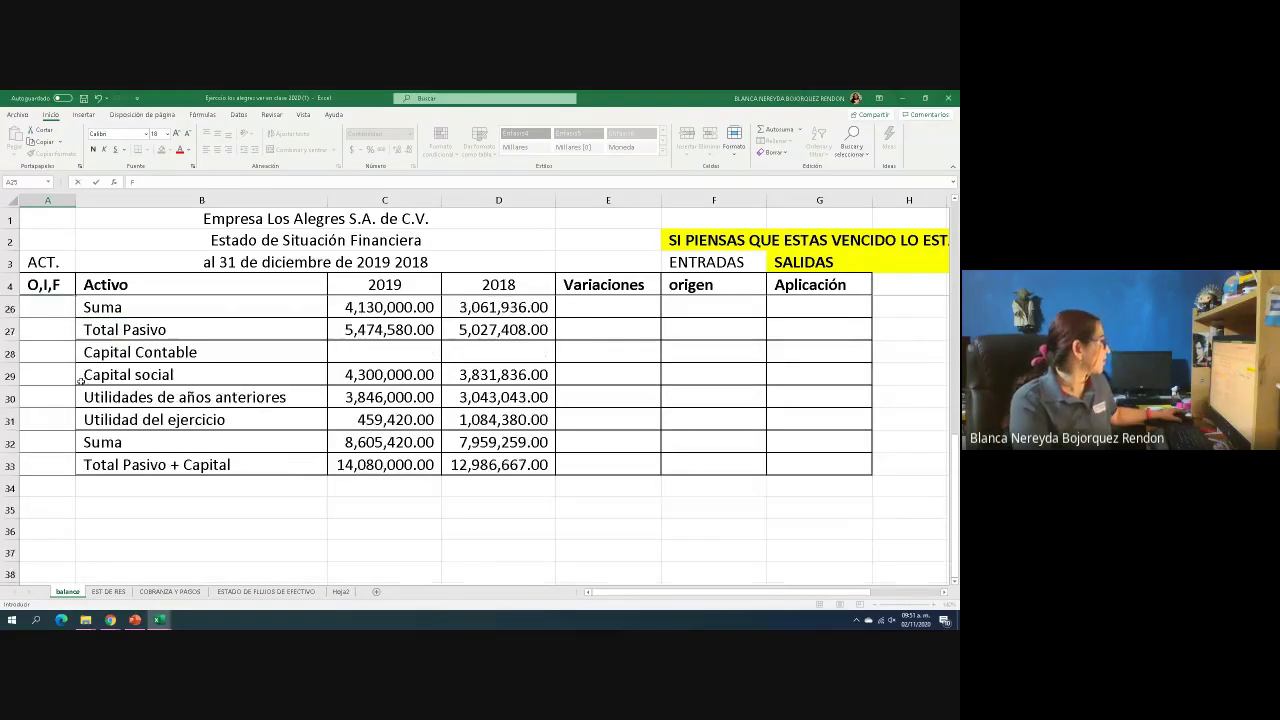
{"action": "left_click", "coordinate": [86, 353]}
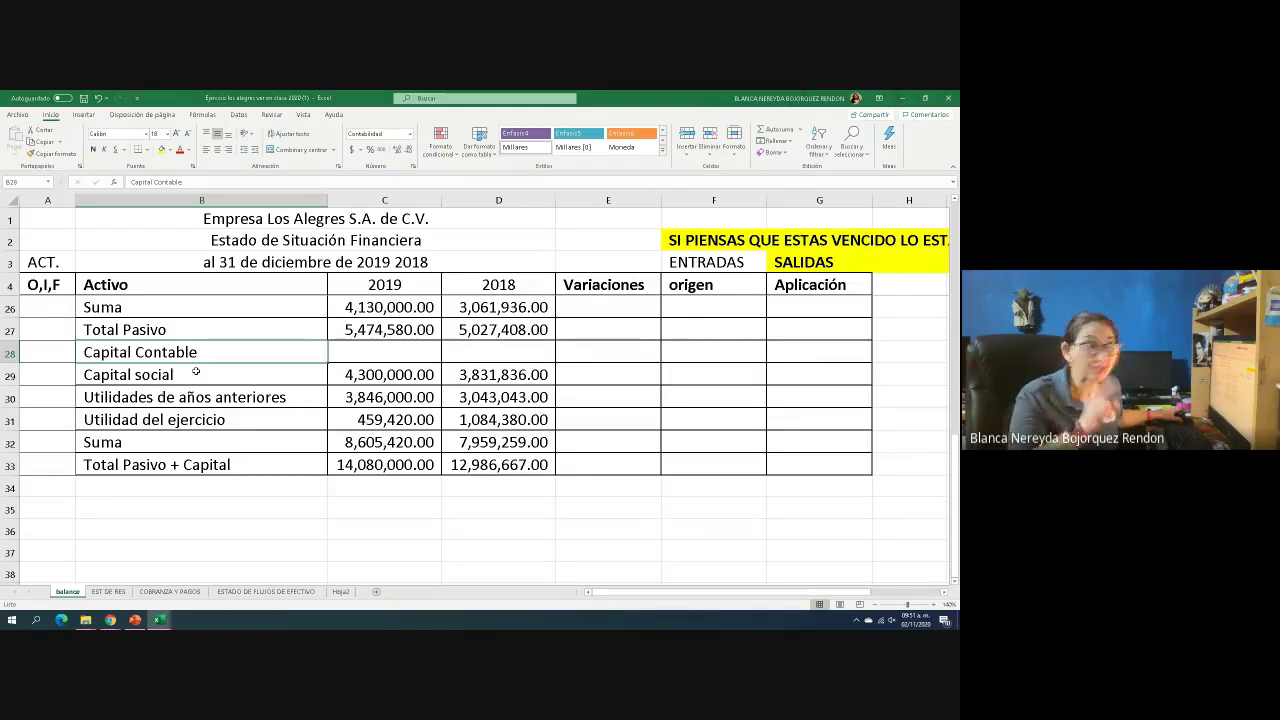
{"action": "left_click", "coordinate": [97, 372]}
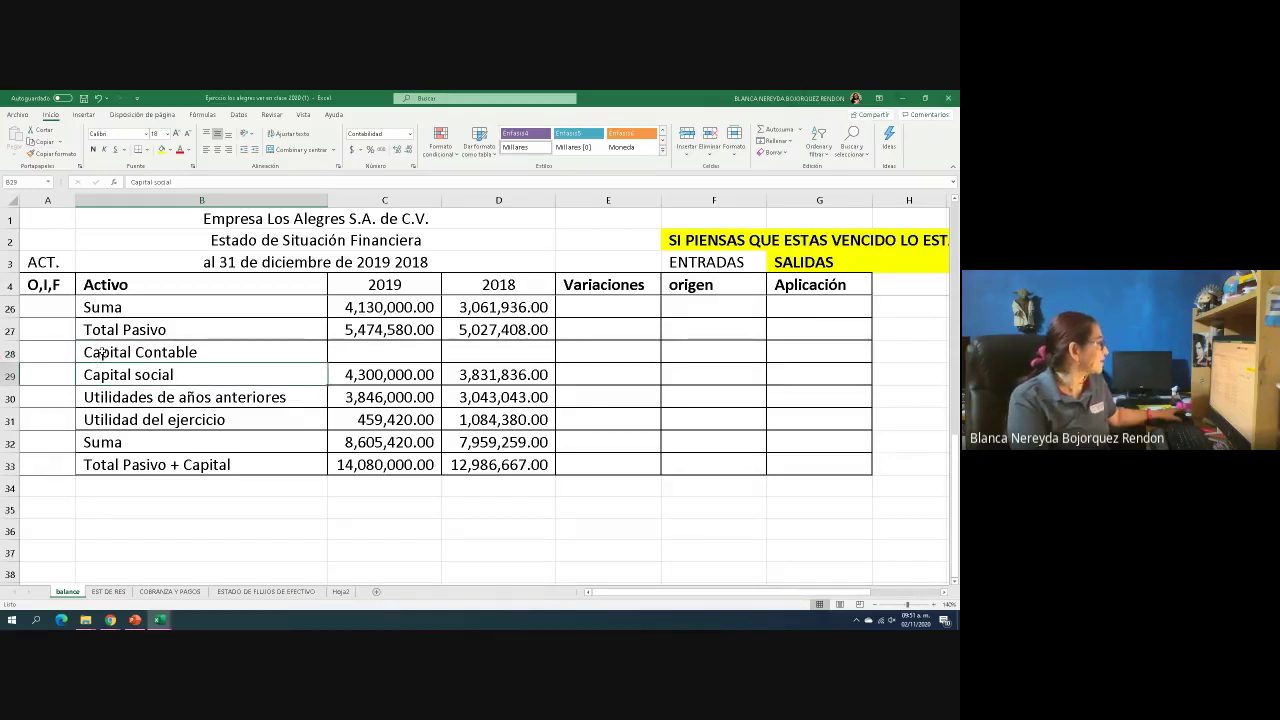
- Fill the Capital Contable heading (B28) yellow and classify its rows: F for Capital social, O for Utilidades de años anteriores and Utilidad del ejercicio
{"action": "left_click", "coordinate": [102, 352]}
{"action": "left_click", "coordinate": [162, 149]}
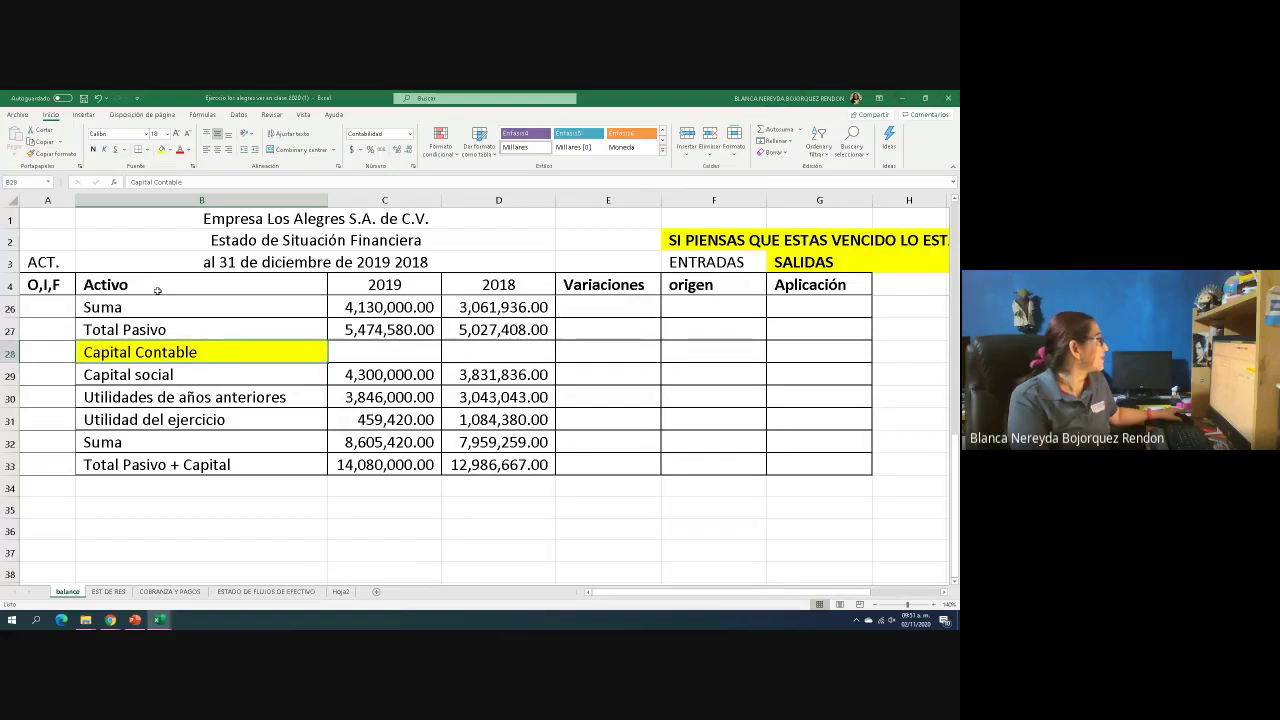
{"action": "scroll", "coordinate": [157, 291], "scroll_direction": "down", "scroll_amount": 1}
{"action": "left_click", "coordinate": [63, 312]}
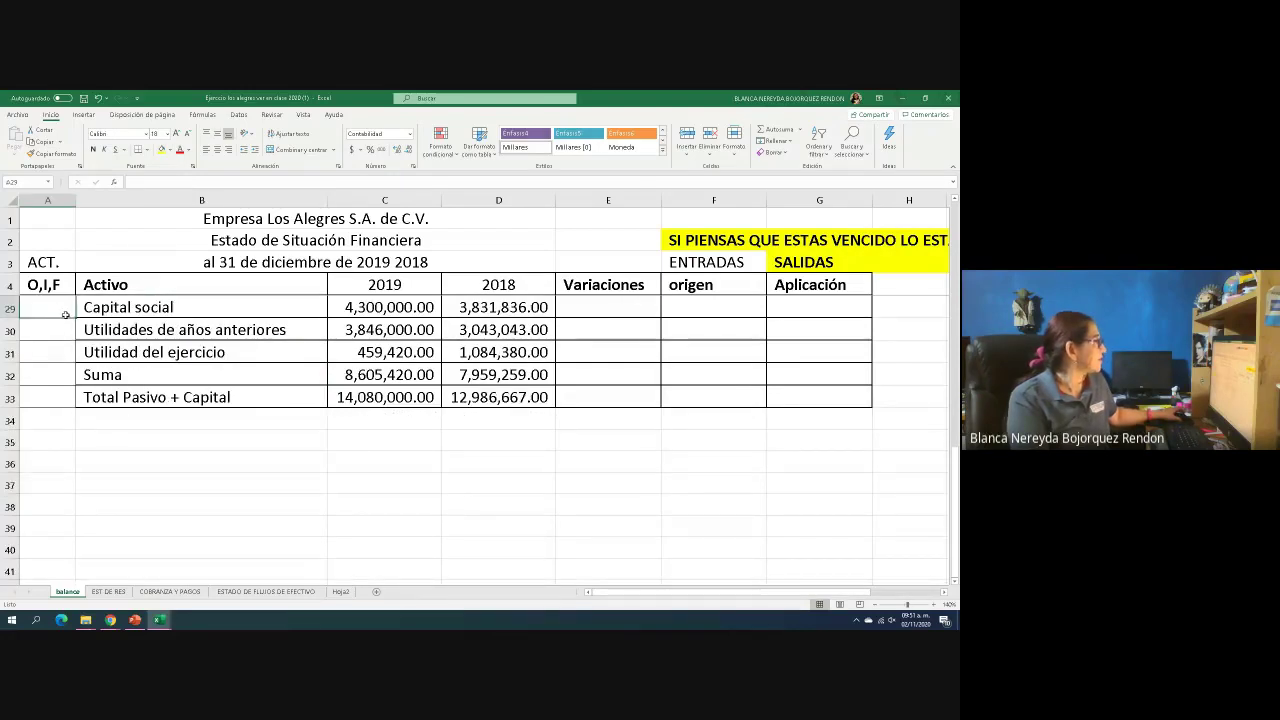
{"action": "scroll", "coordinate": [65, 315], "scroll_direction": "up", "scroll_amount": 1}
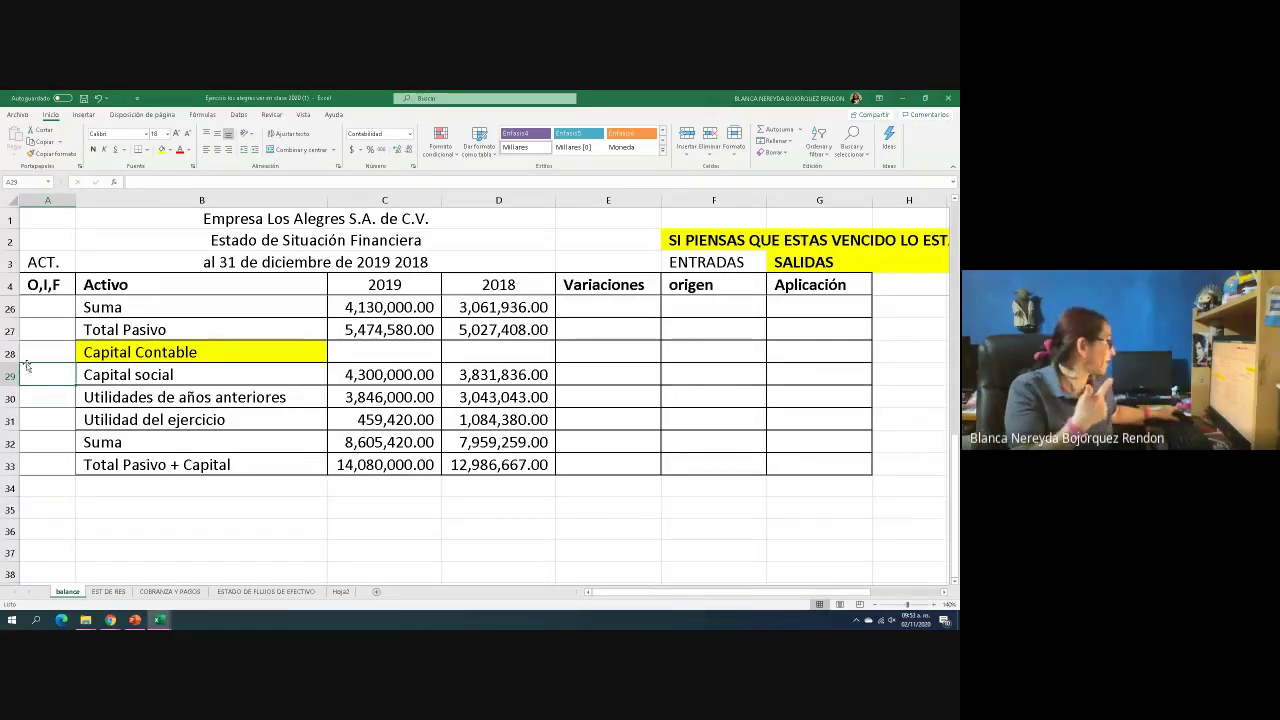
{"action": "type", "text": "F"}
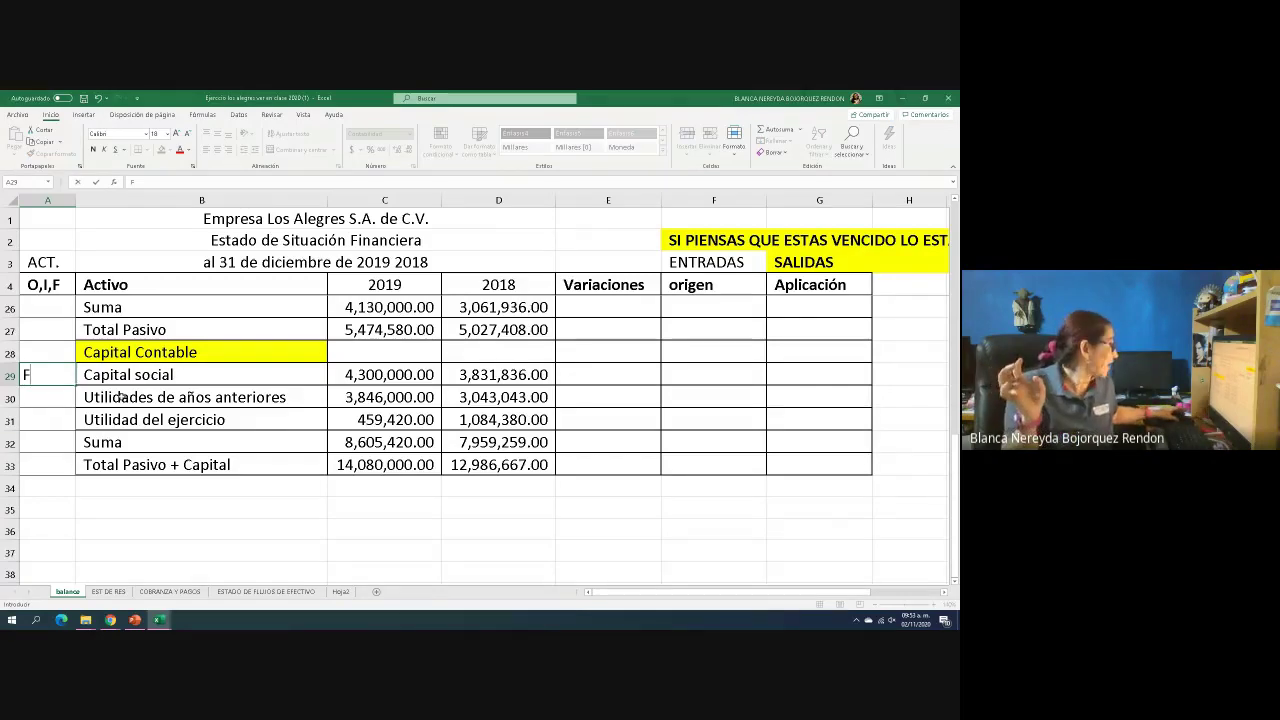
{"action": "key", "text": "Return"}
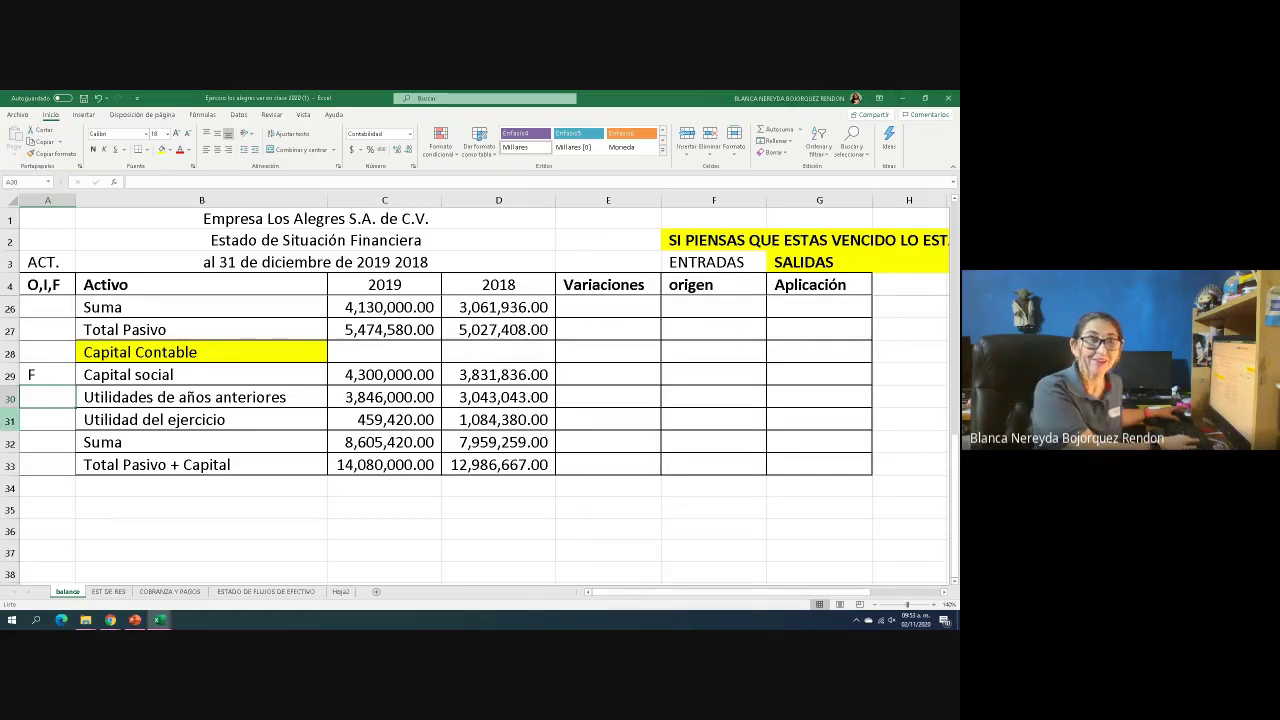
{"action": "type", "text": "O"}
{"action": "left_click", "coordinate": [45, 420]}
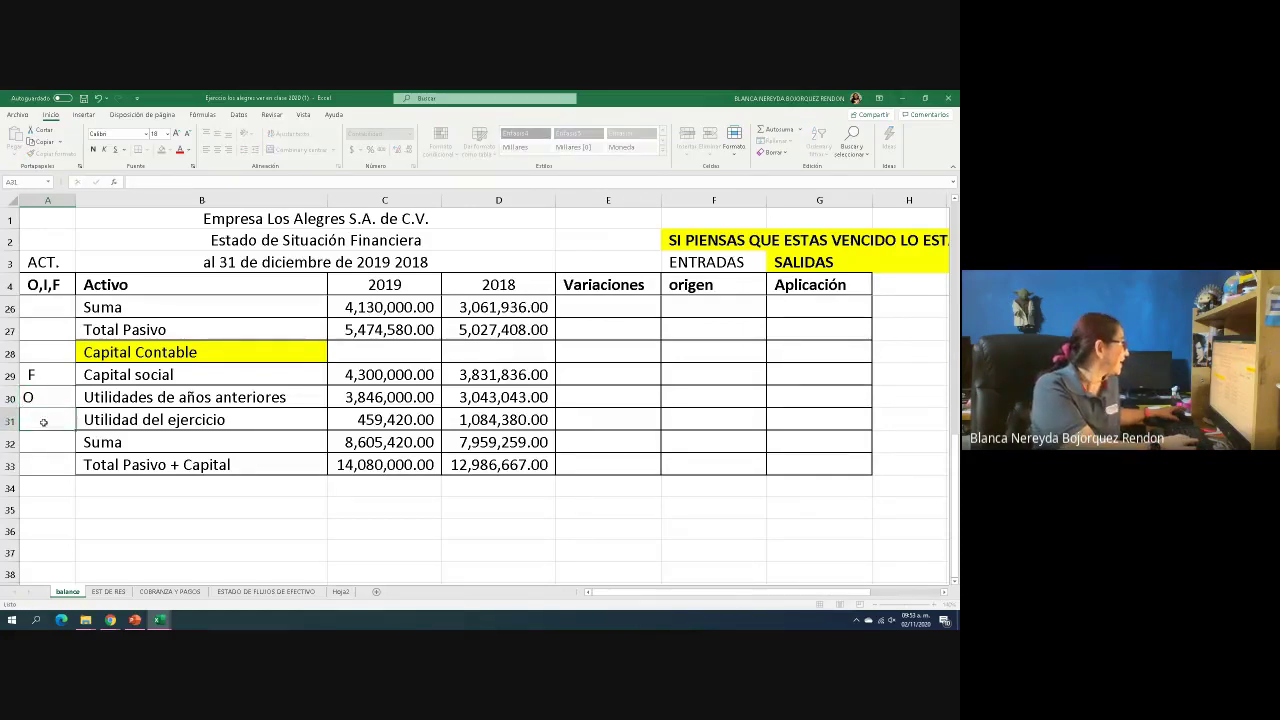
{"action": "type", "text": "O"}
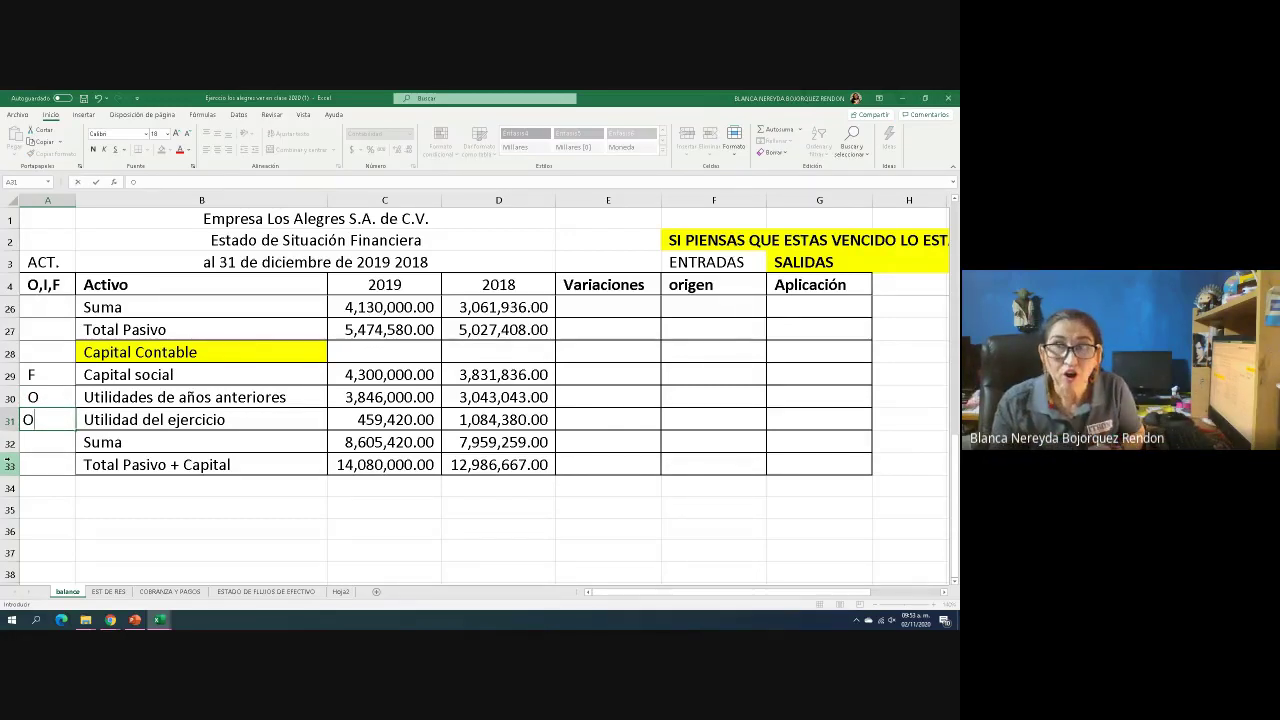
- Calculate the Efectivo e inversiones temporales variation in E6 with =C6-D6 and copy the formula down the Variaciones column to E33
{"action": "scroll", "coordinate": [497, 541], "scroll_direction": "up", "scroll_amount": 2}
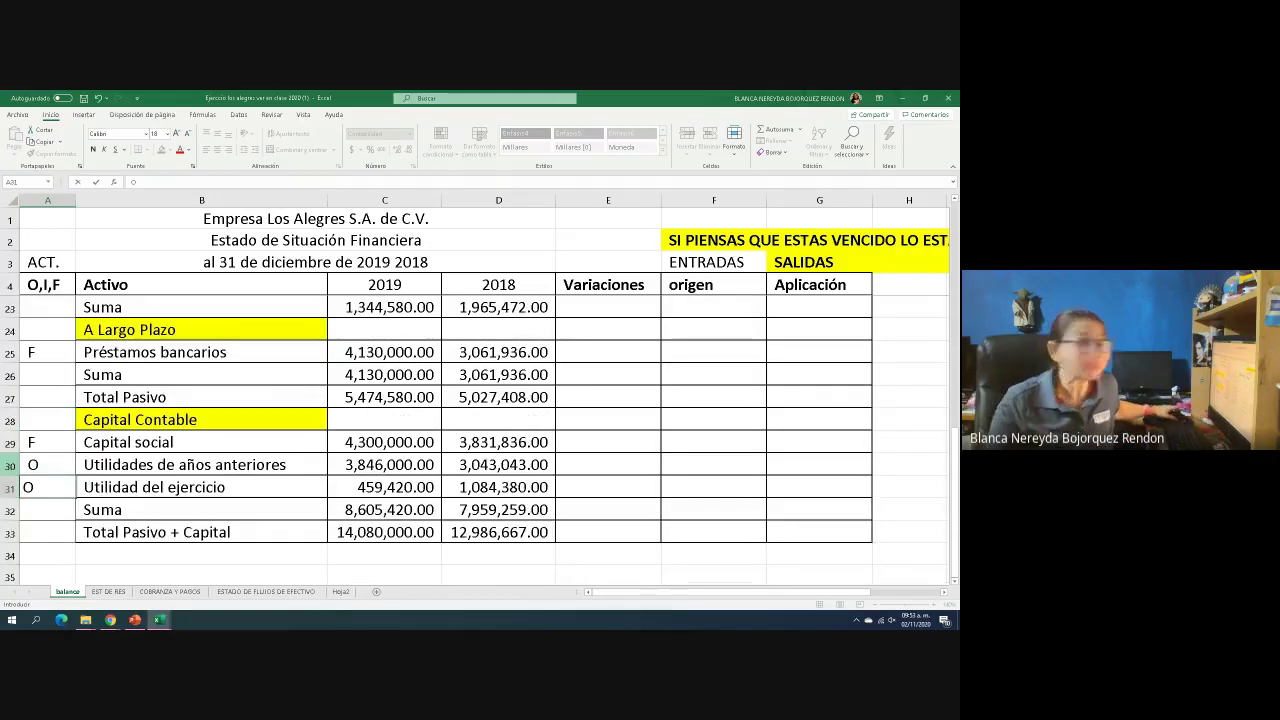
{"action": "scroll", "coordinate": [497, 541], "scroll_direction": "up", "scroll_amount": 5}
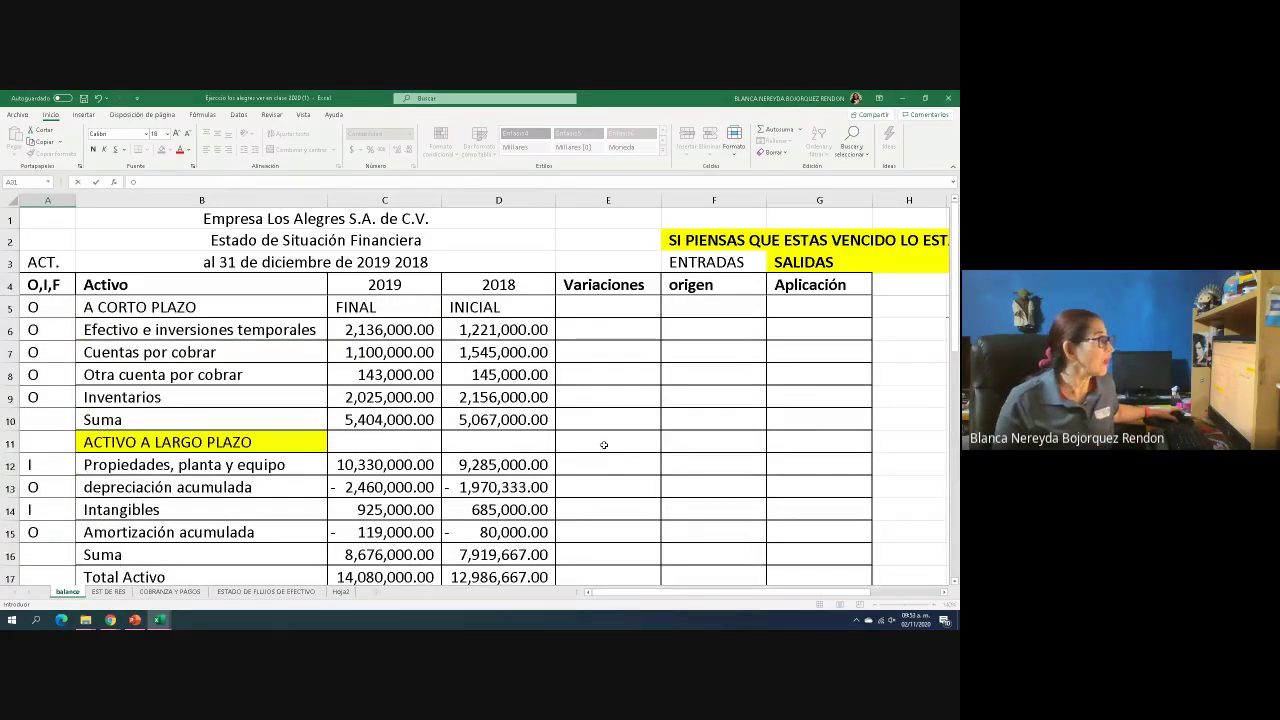
{"action": "left_click", "coordinate": [598, 334]}
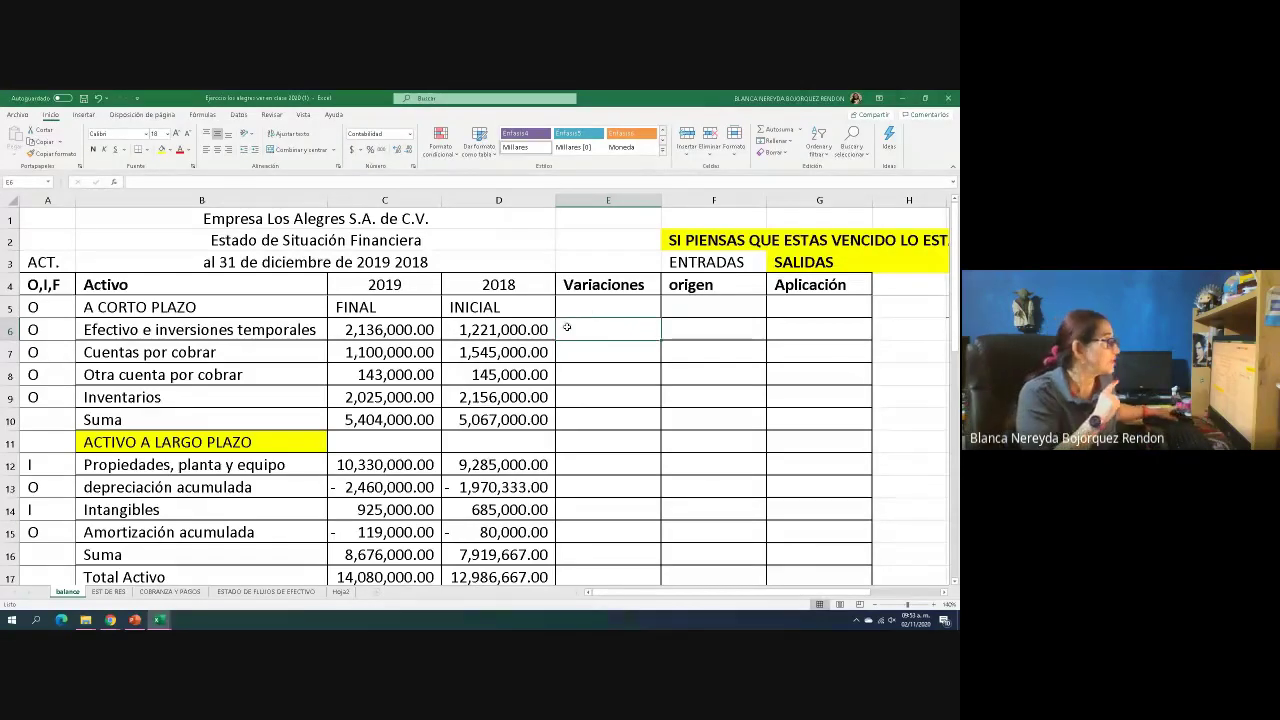
{"action": "type", "text": "="}
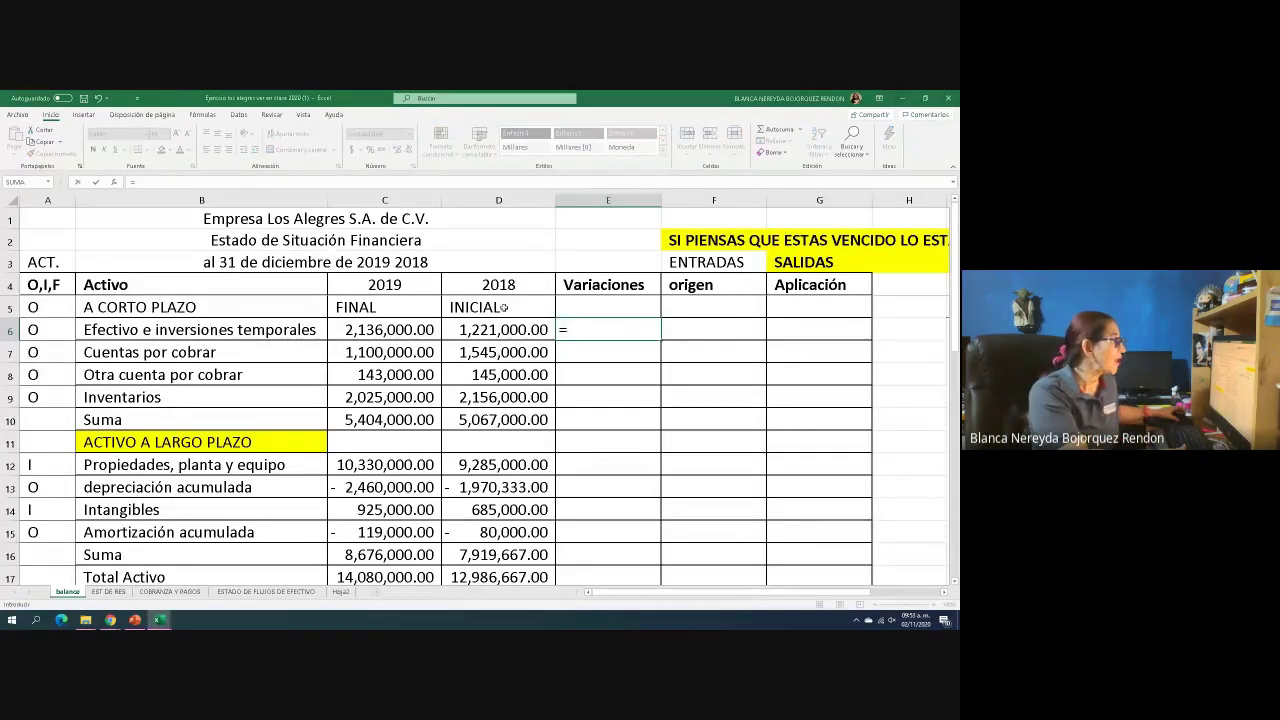
{"action": "left_click", "coordinate": [357, 332]}
{"action": "type", "text": "-"}
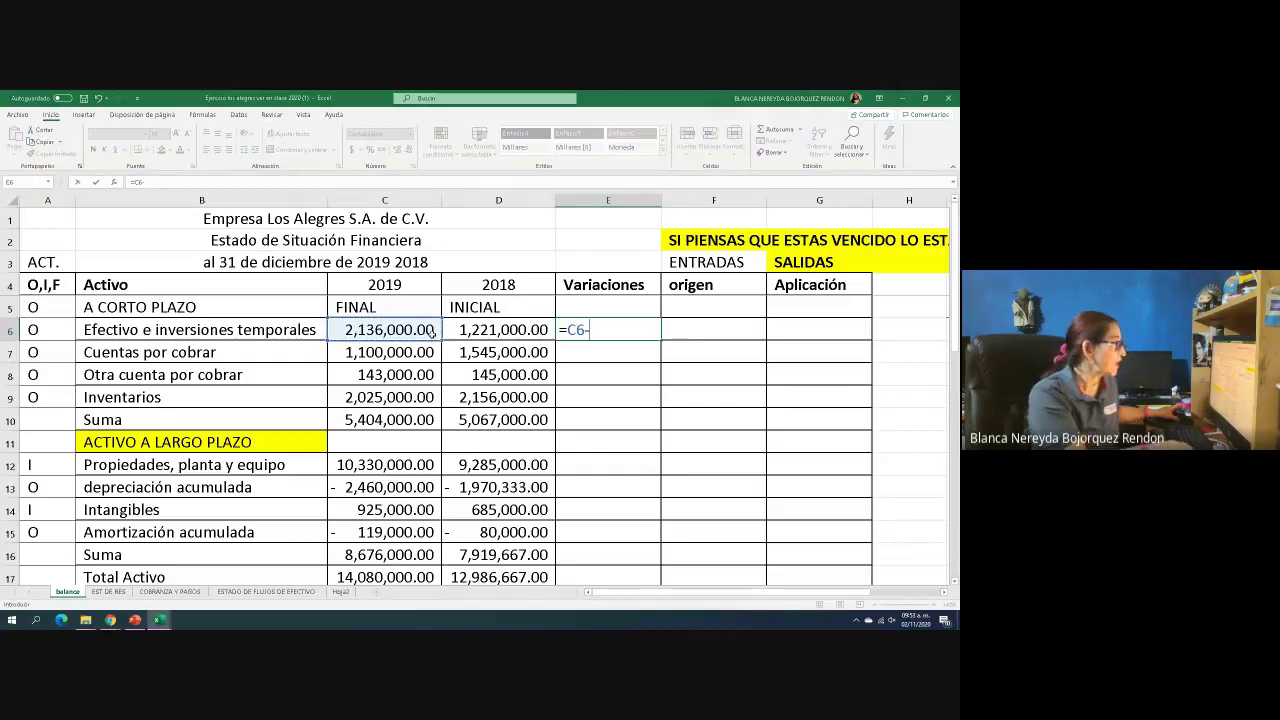
{"action": "left_click", "coordinate": [460, 329]}
{"action": "key", "text": "Return"}
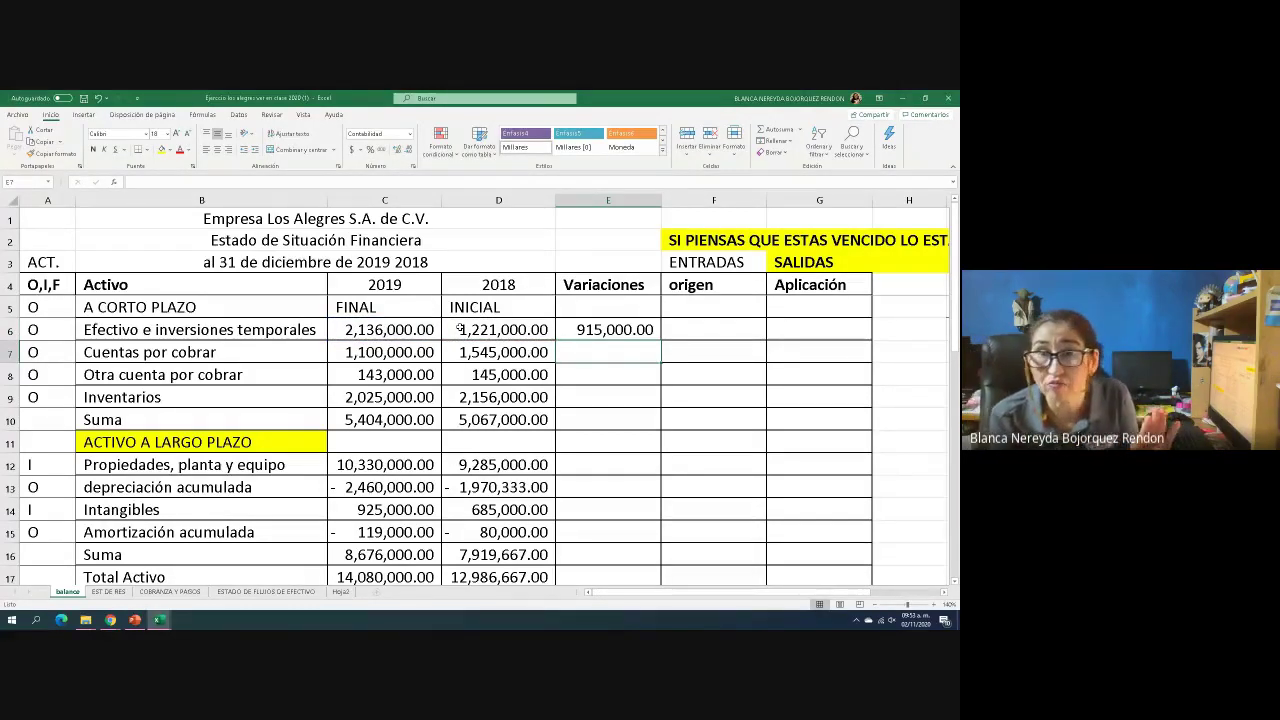
{"action": "left_click", "coordinate": [624, 326]}
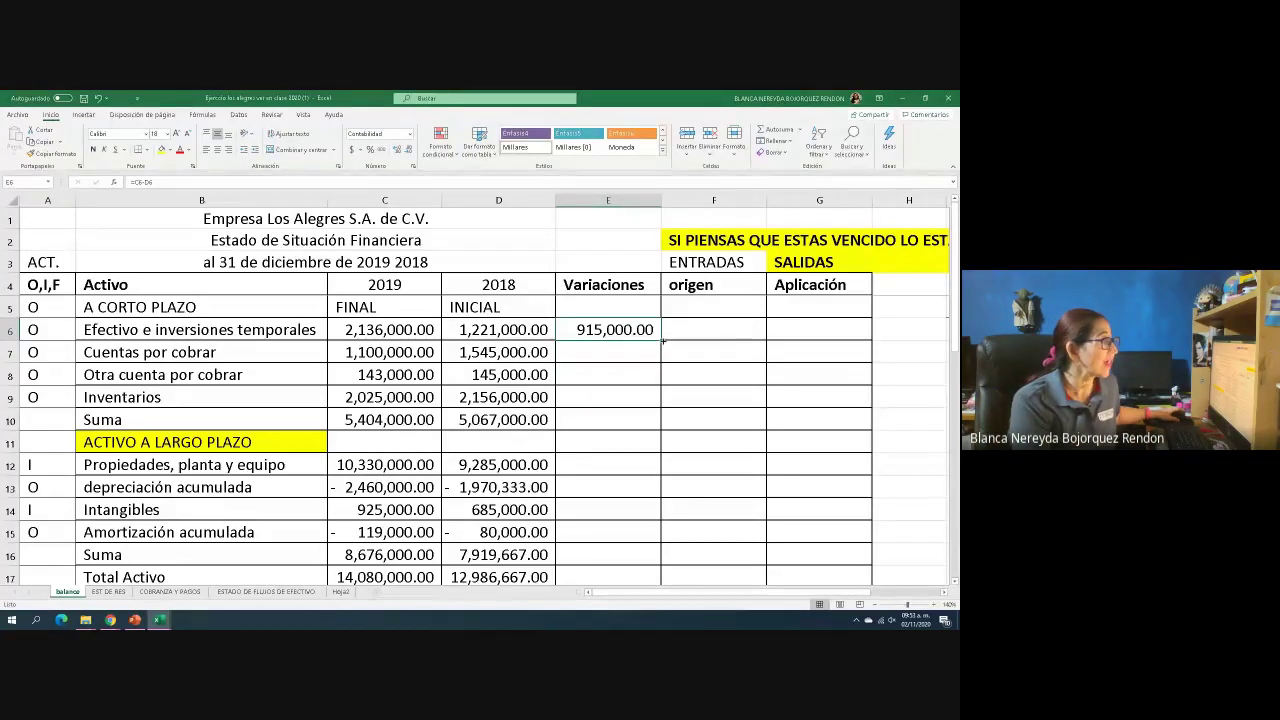
{"action": "left_click_drag", "start_coordinate": [661, 341], "coordinate": [640, 538]}
- Clear the variation formulas from the Total Pasivo + Capital row (E33) and the Total Activo row (E17)
{"action": "left_click", "coordinate": [567, 540]}
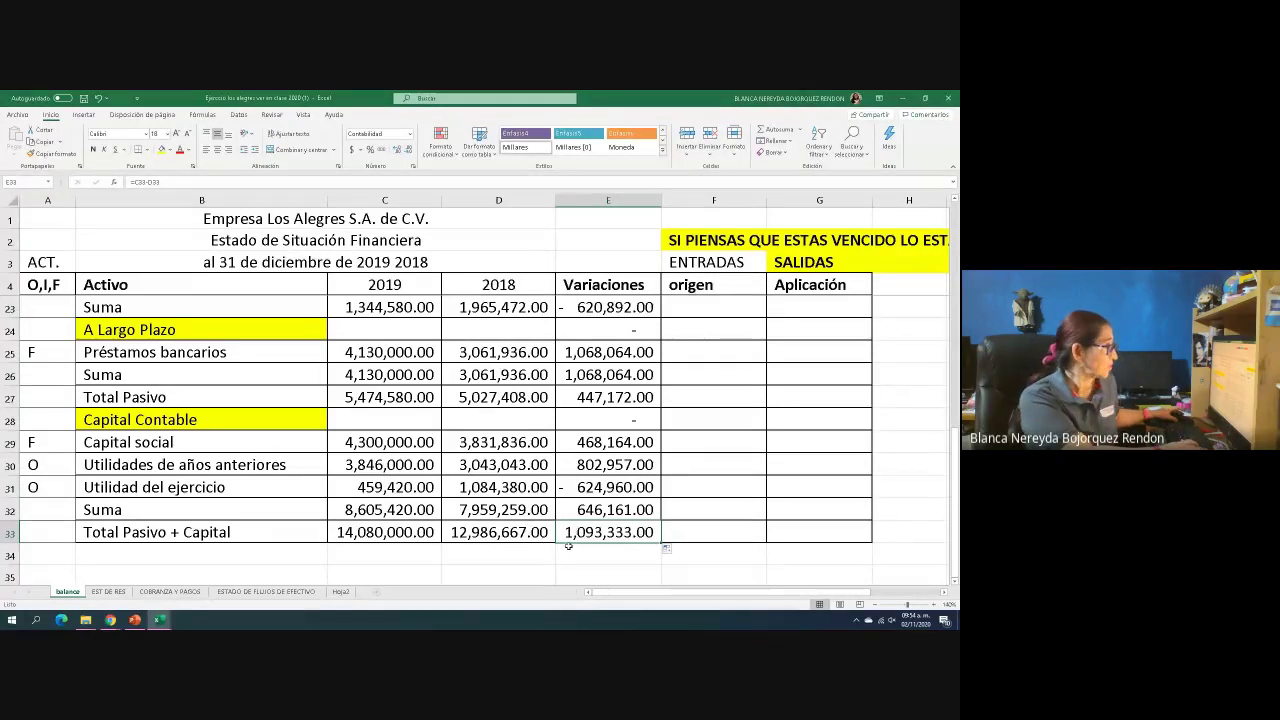
{"action": "key", "text": "F2"}
{"action": "scroll", "coordinate": [570, 432], "scroll_direction": "up", "scroll_amount": 4}
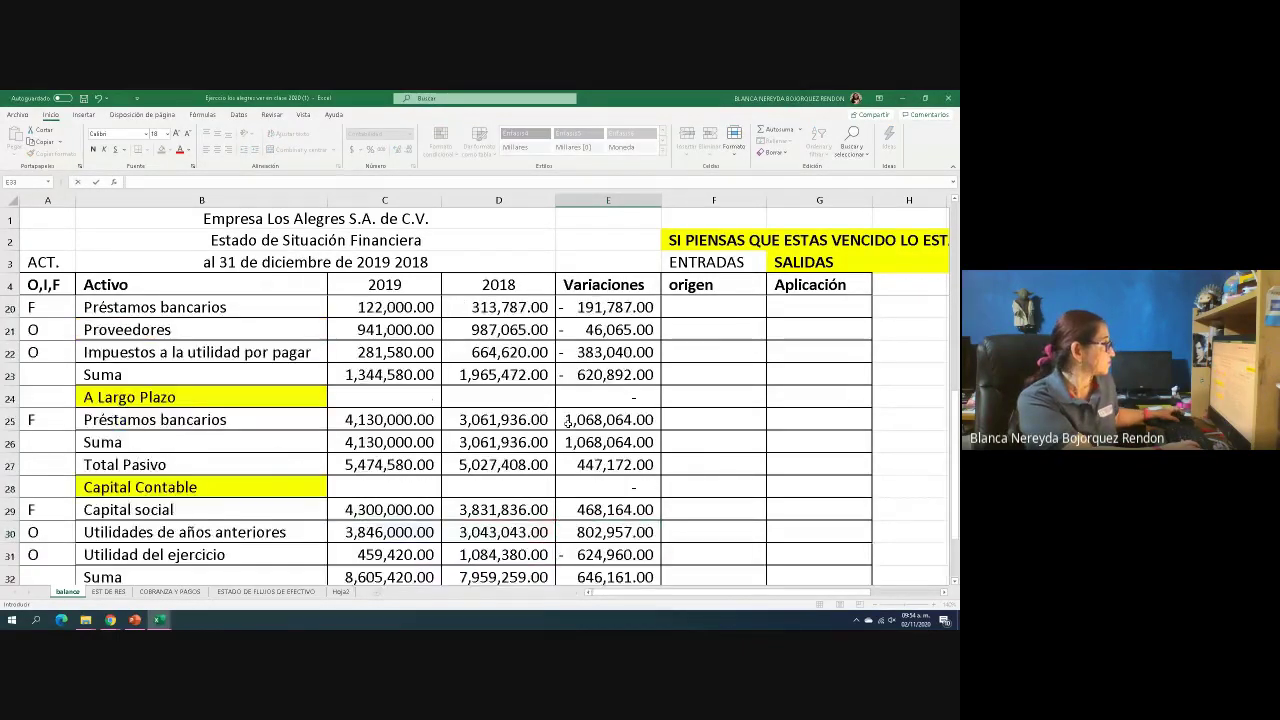
{"action": "left_click", "coordinate": [580, 438]}
{"action": "key", "text": "Delete"}
{"action": "left_click", "coordinate": [584, 458]}
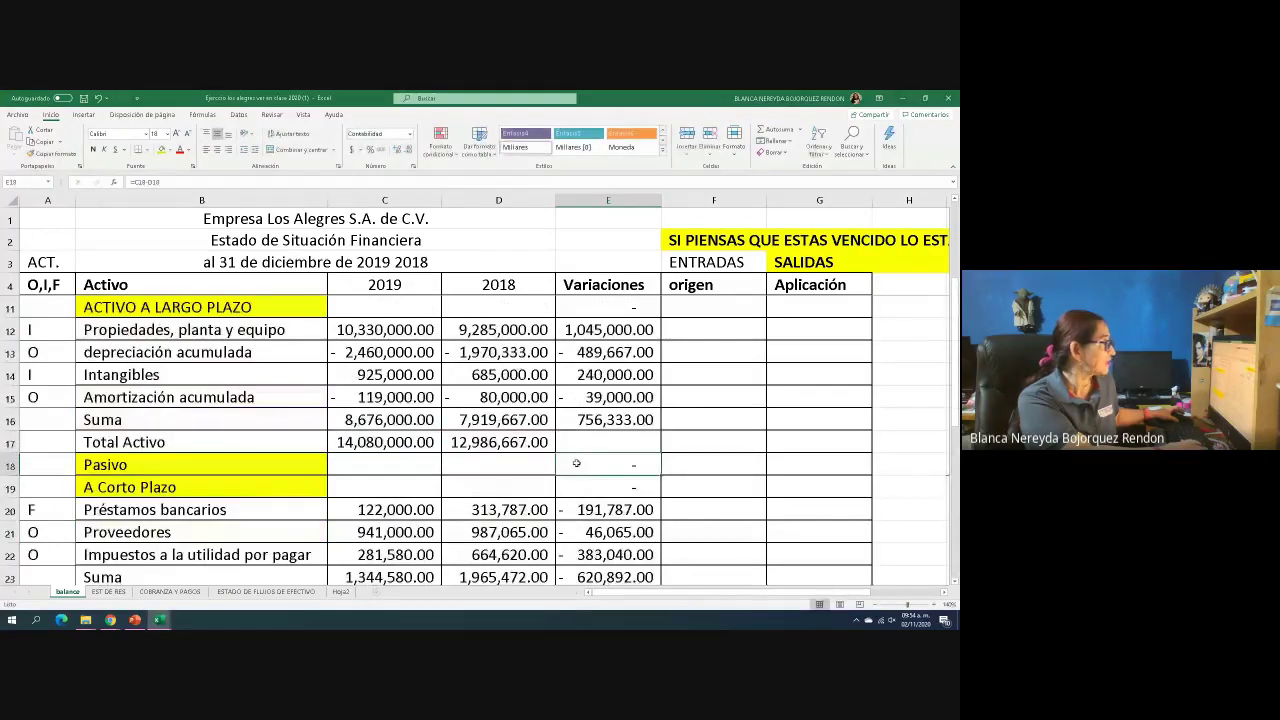
{"action": "scroll", "coordinate": [584, 456], "scroll_direction": "up", "scroll_amount": 1}
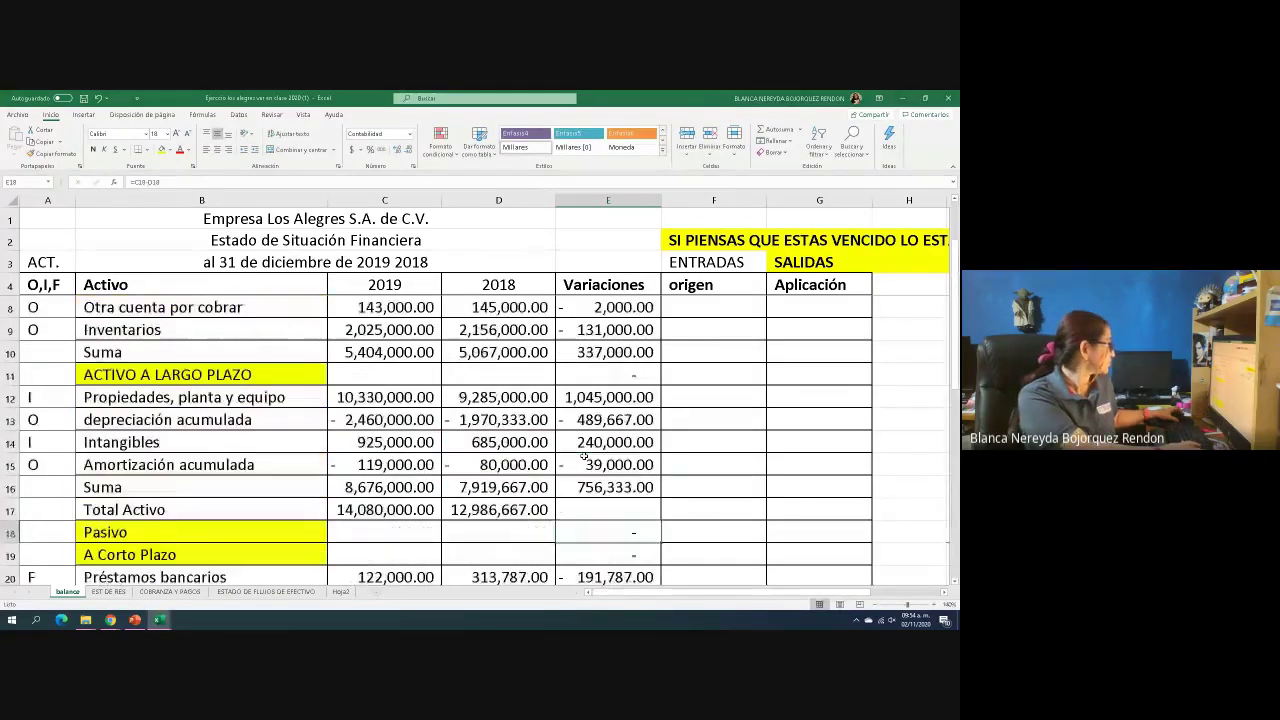
{"action": "scroll", "coordinate": [590, 445], "scroll_direction": "down", "scroll_amount": 6}
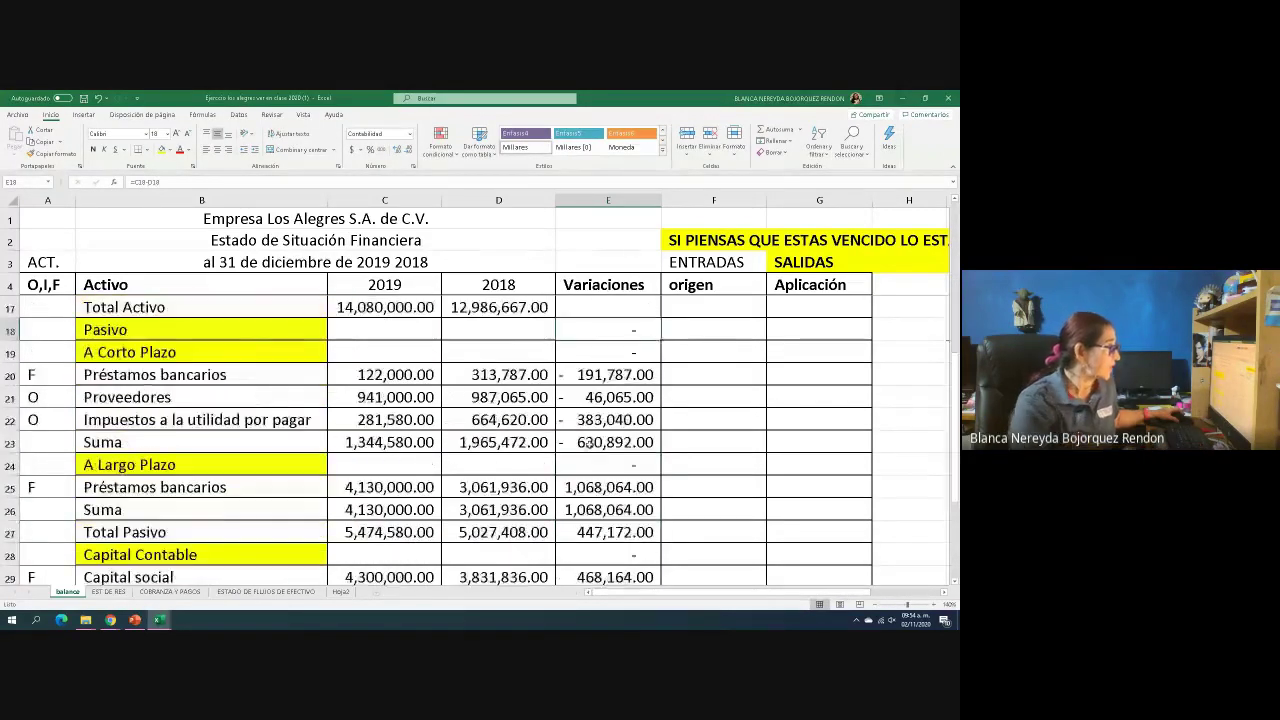
{"action": "scroll", "coordinate": [588, 442], "scroll_direction": "up", "scroll_amount": 3}
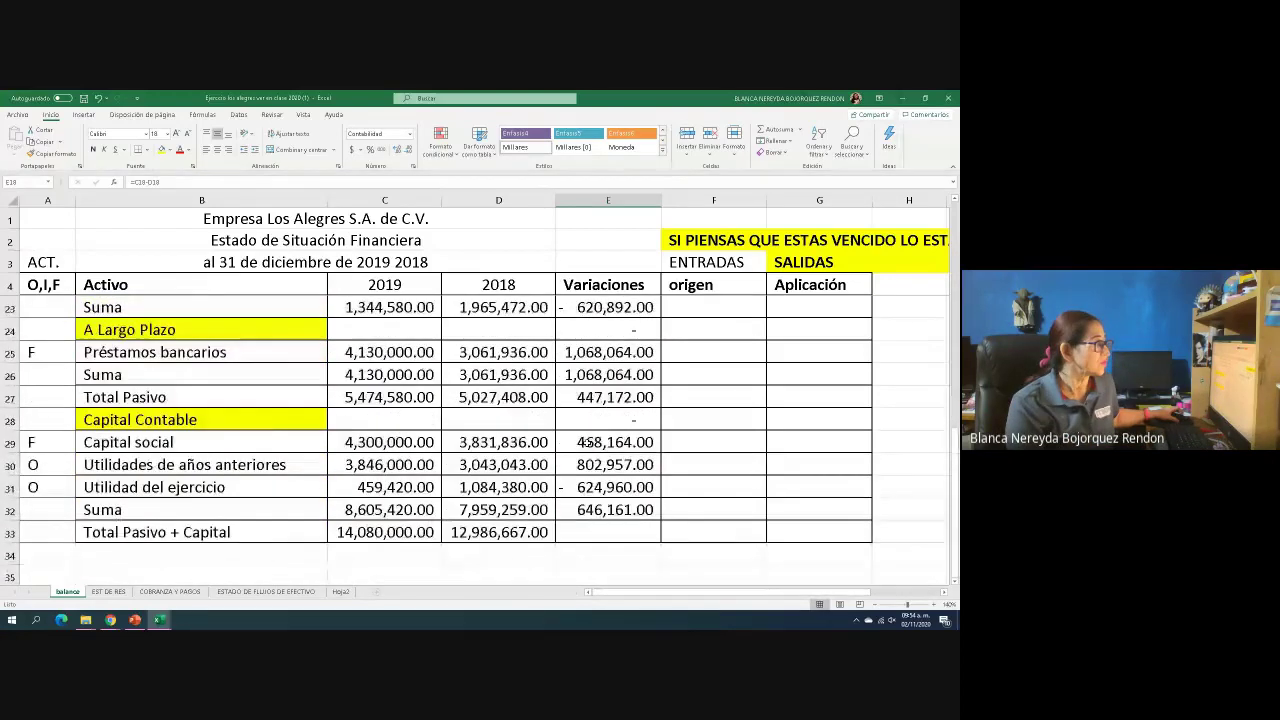